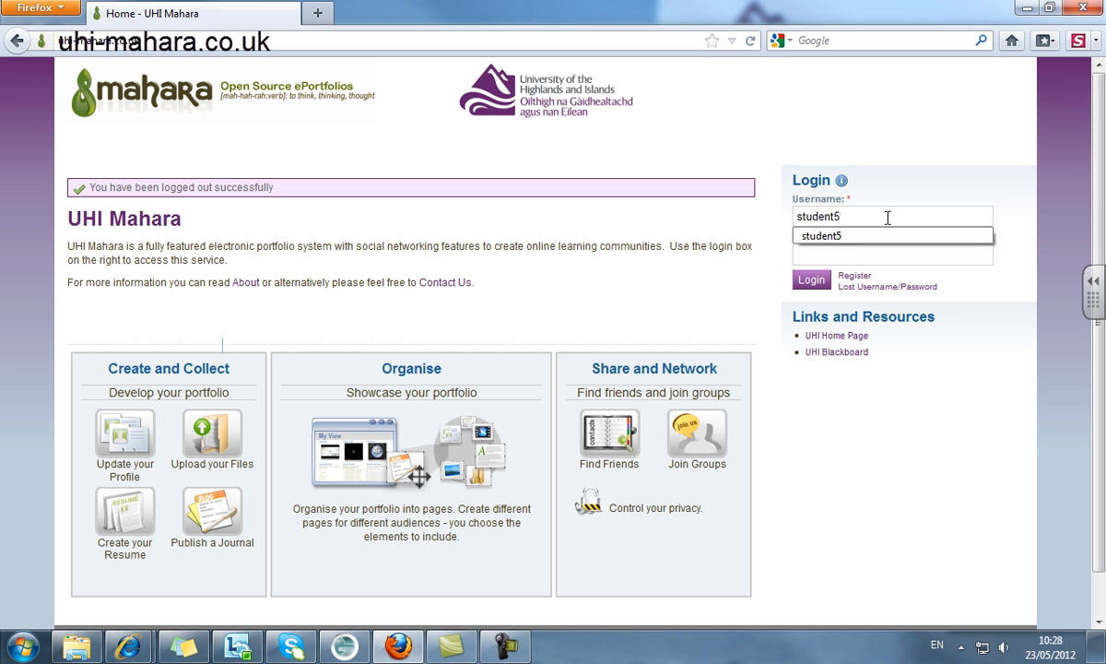
- Sign in to UHI Mahara with the student account's username and password
type("abc")
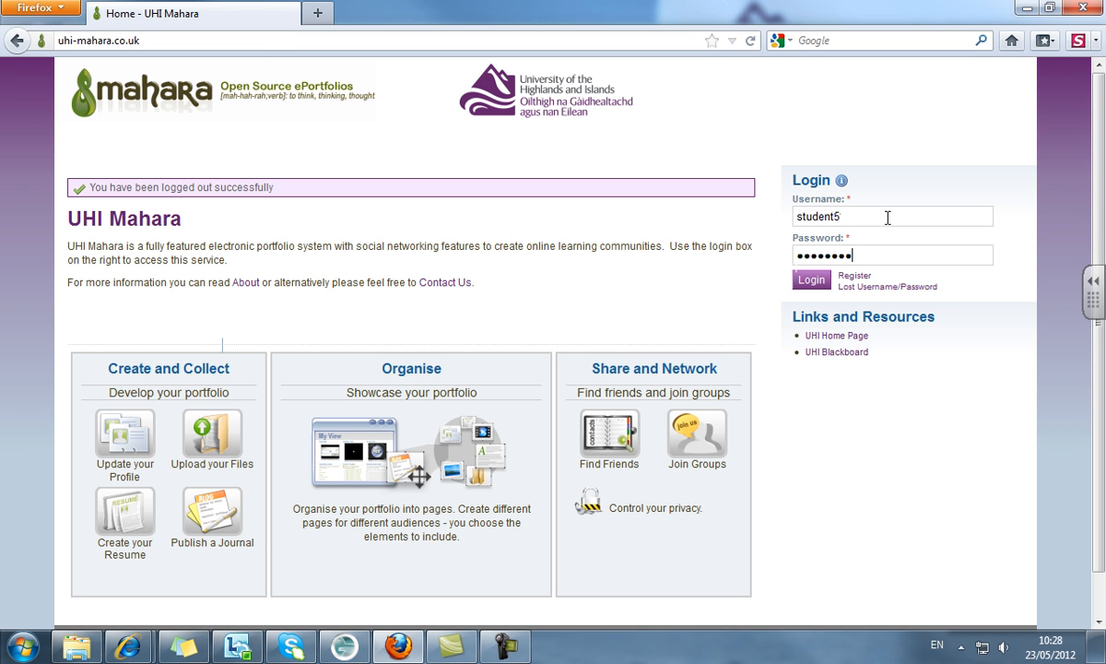
key("Return")
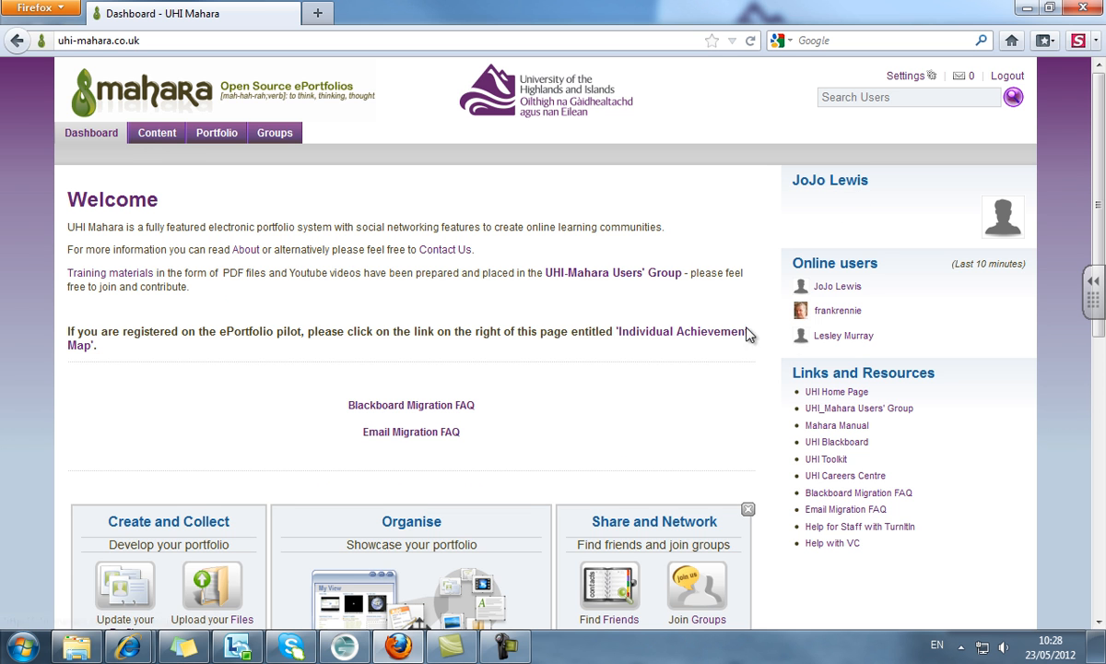
scroll(1097, 265, "down", 1)
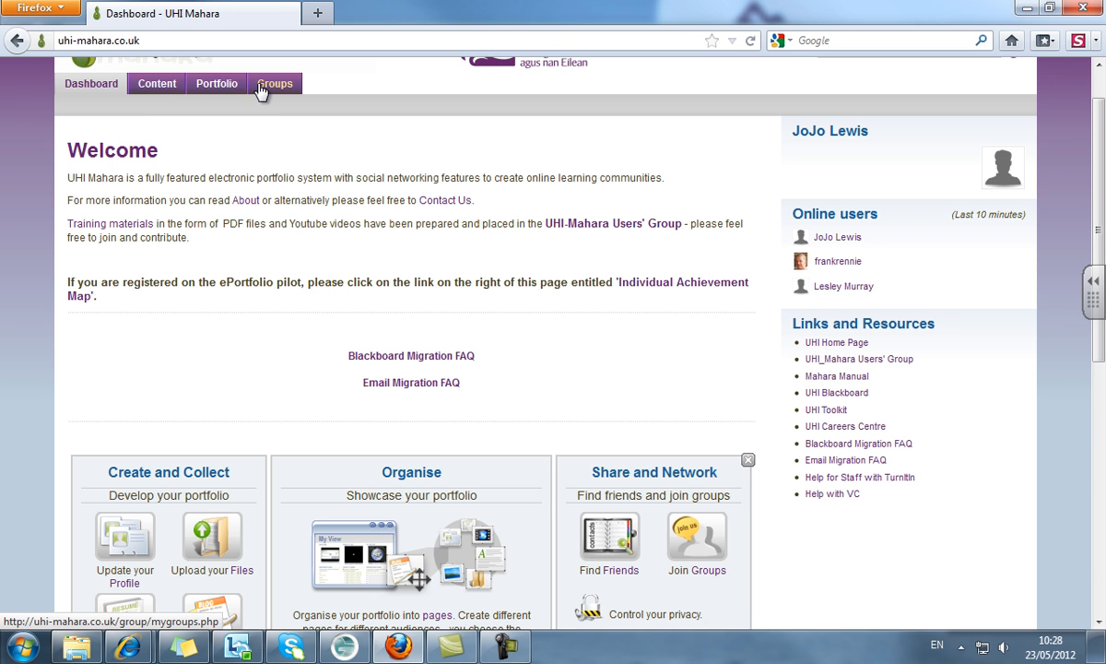
- Go to Content > Journal to view the student's empty journal
left_click(169, 93)
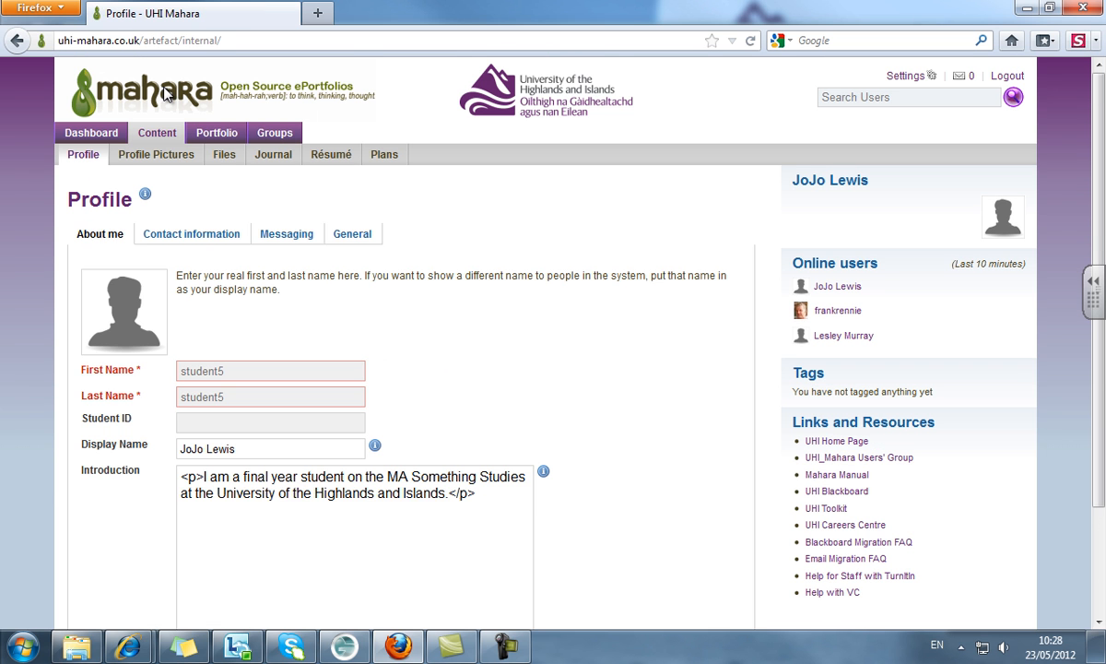
left_click(281, 156)
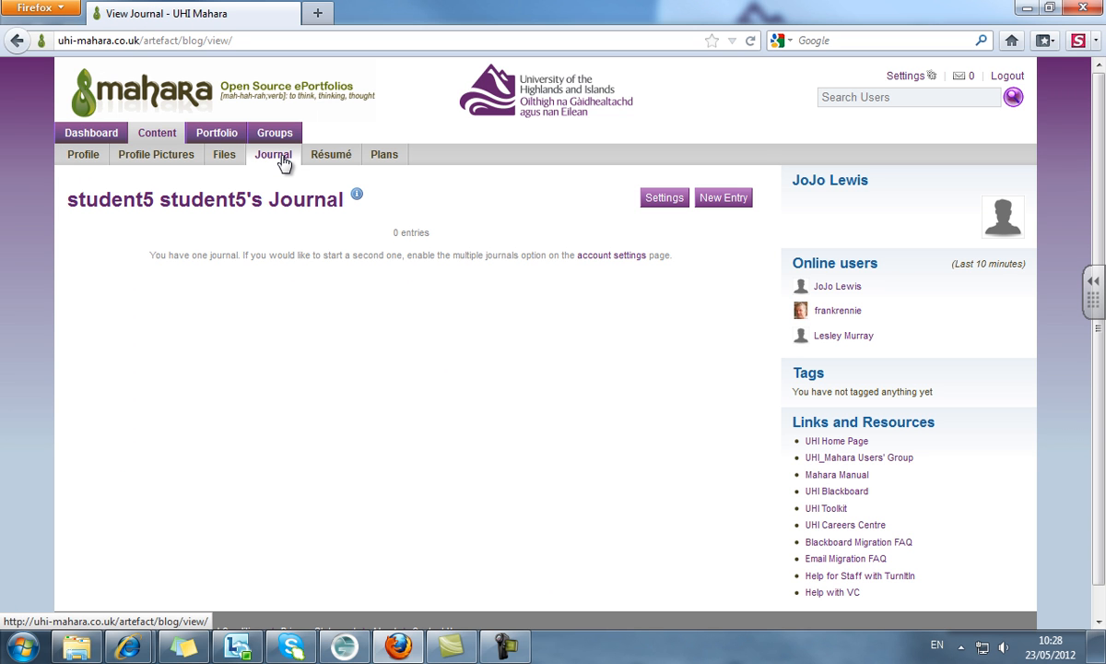
- Describe the journal as a course progress monitor and tag it study, blog, journal, neuroscience, UHI
left_click(650, 202)
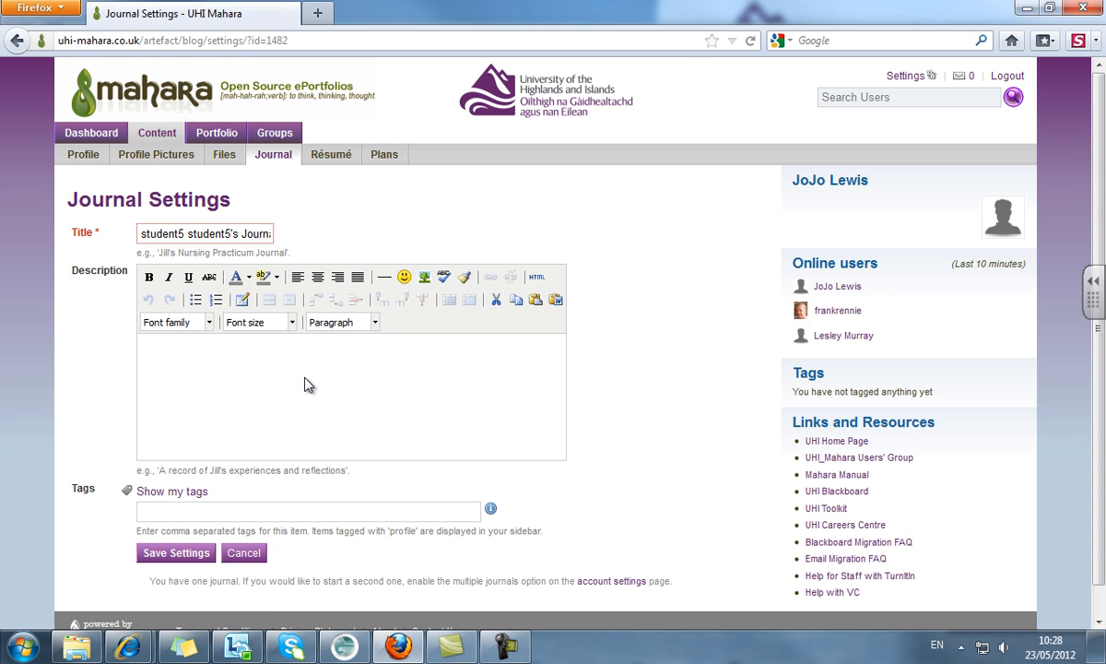
type("This is")
type(" ajurnal")
type("ournal")
key("End")
type("I'm goi")
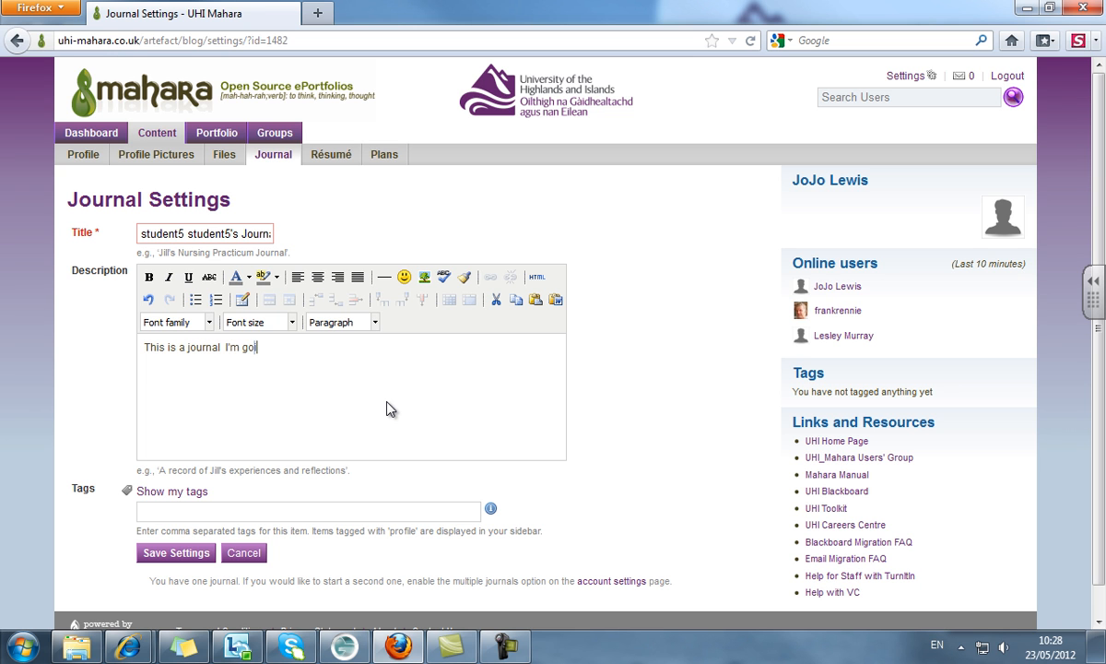
type("ng to keep so that I can monitor")
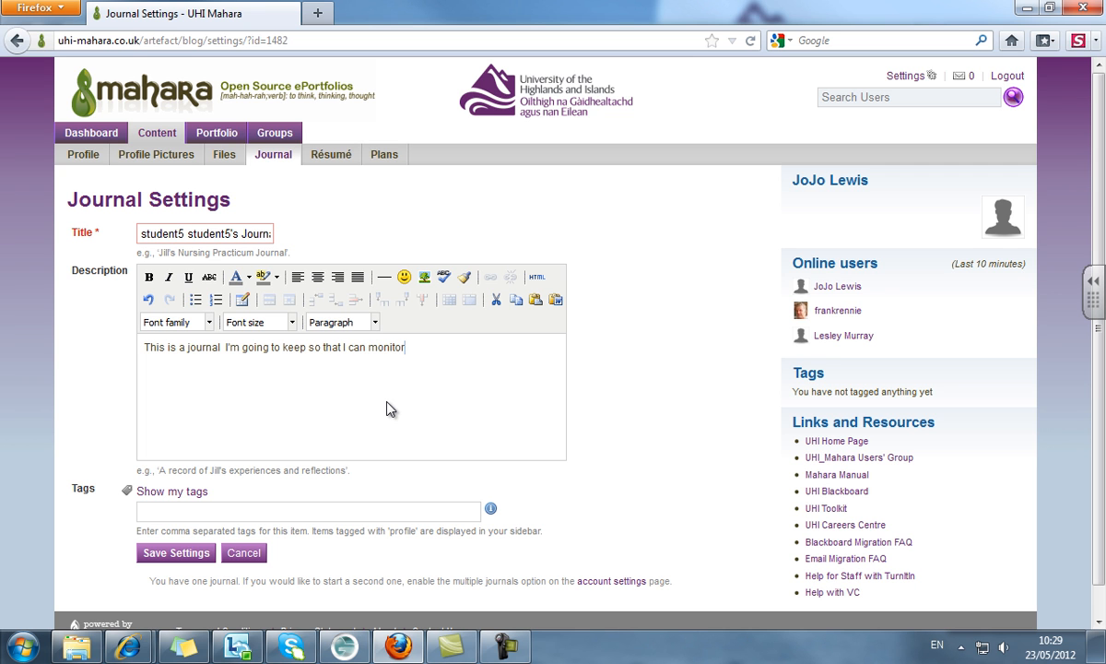
type(" my progress whilst attending this course.")
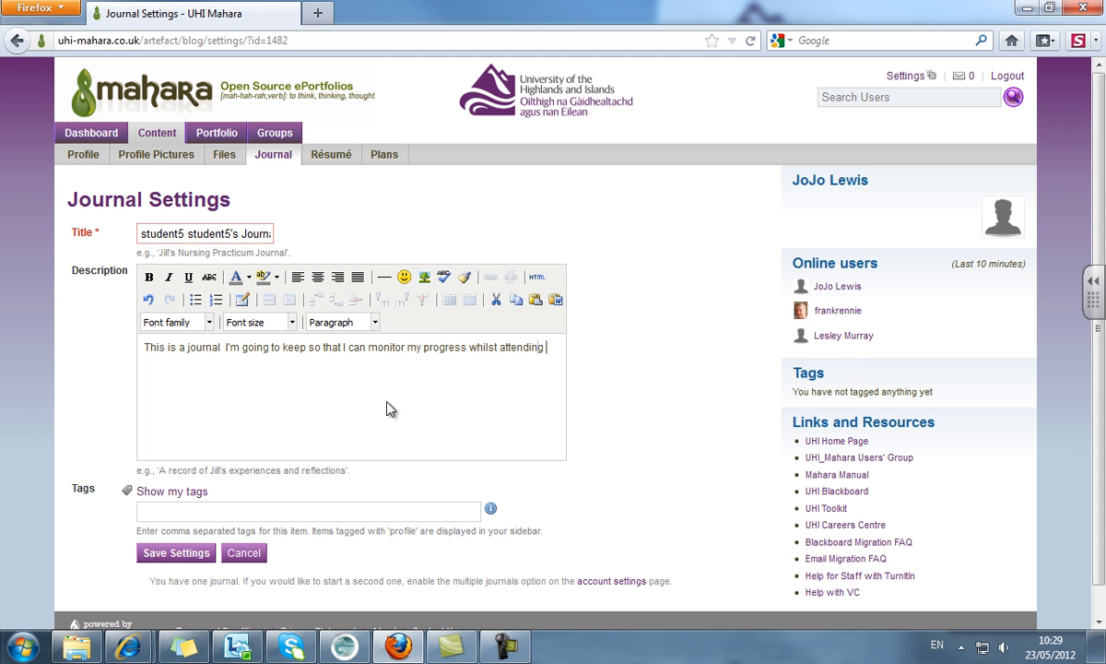
left_click(299, 509)
type("study, blog, journal,")
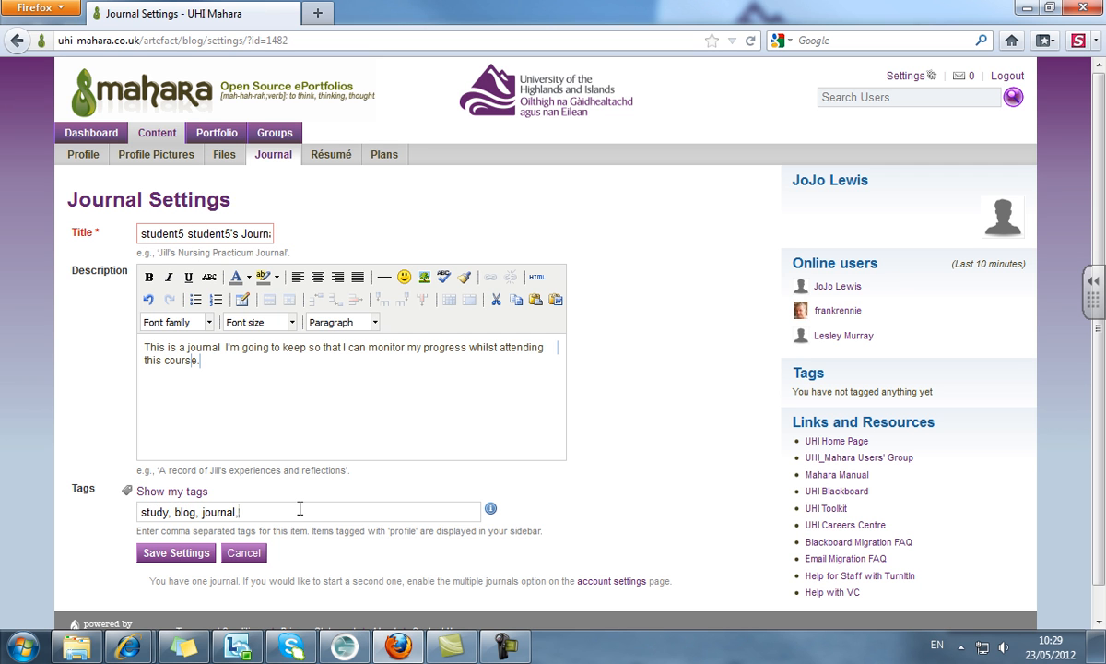
type(" neuroscience, UHI,")
left_click(175, 553)
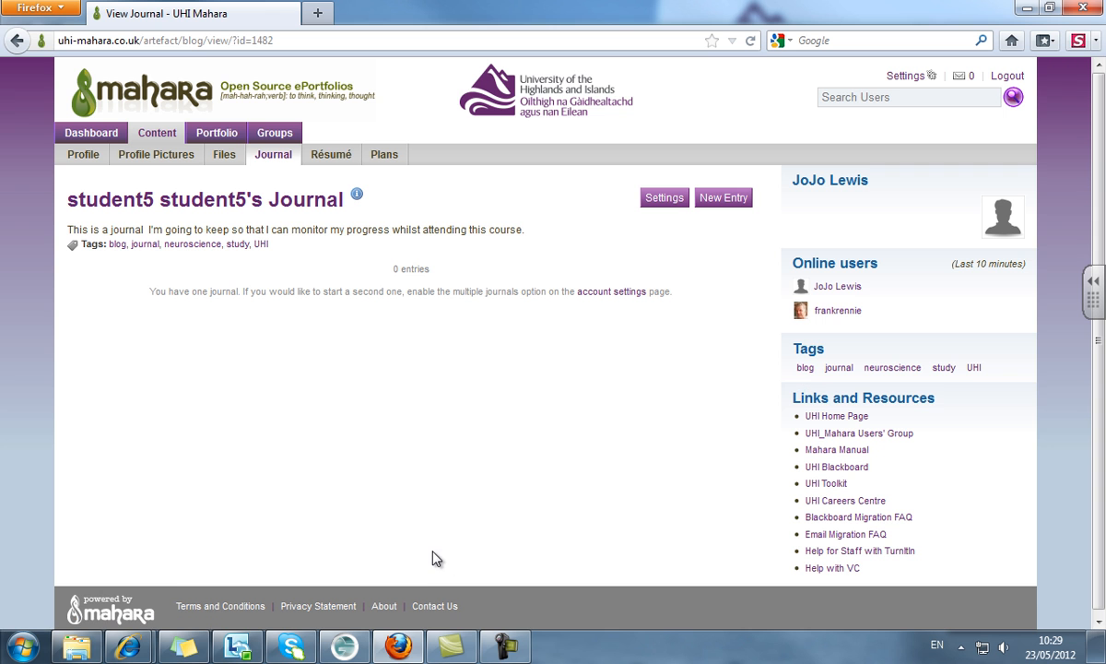
- Publish a journal entry titled '23 May 2012' about monitoring progress over three years
left_click(725, 205)
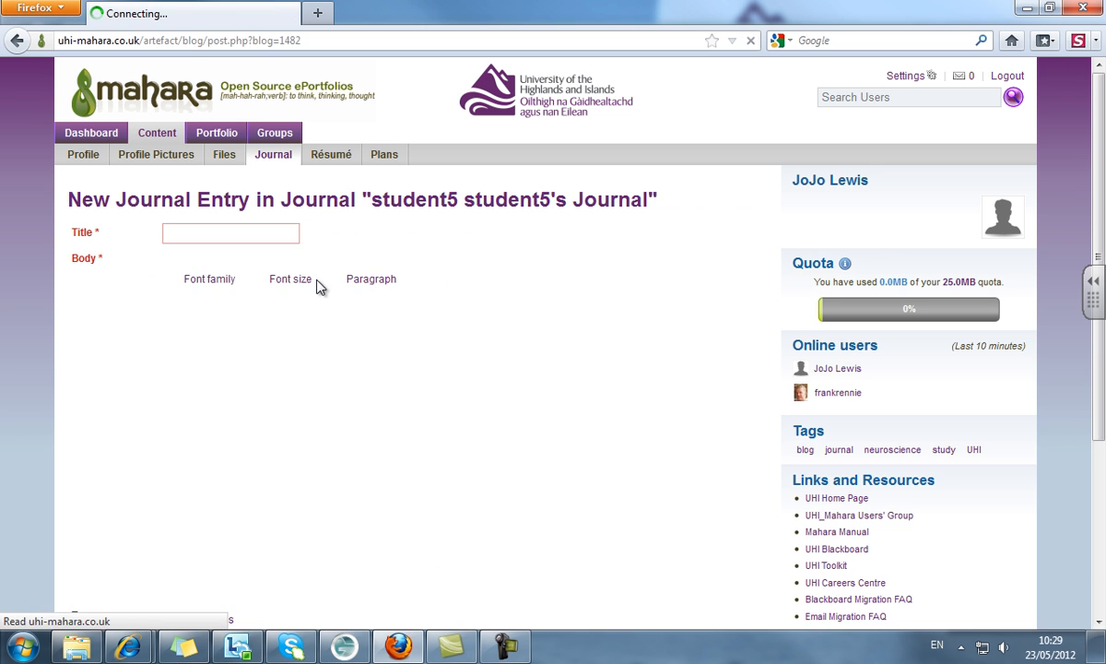
type("23 May 2012")
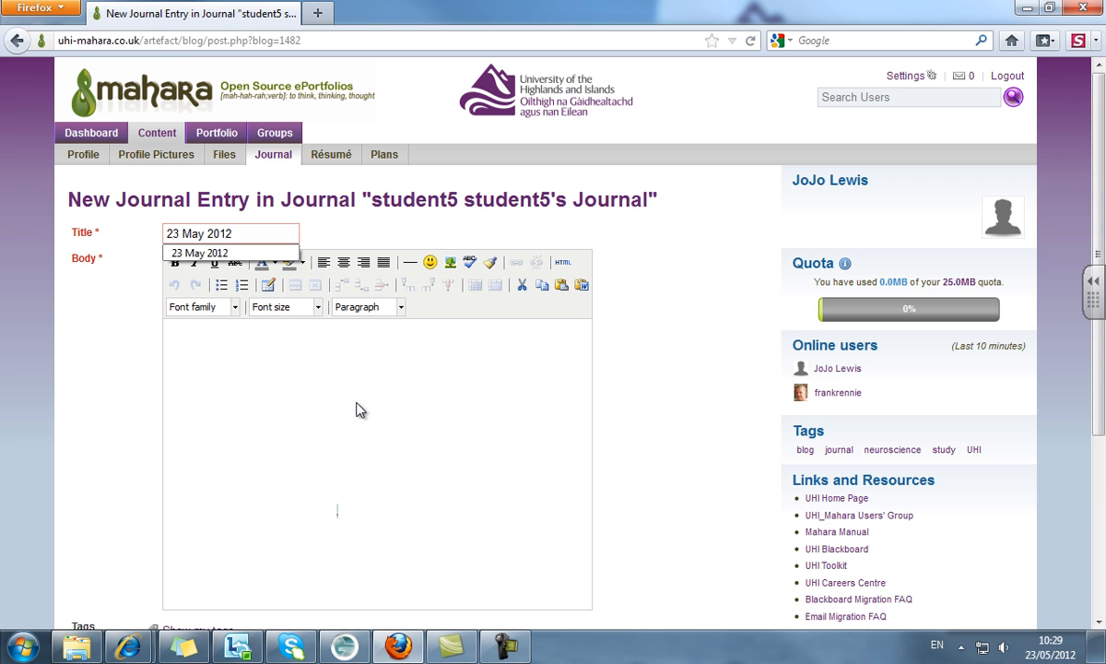
left_click(359, 409)
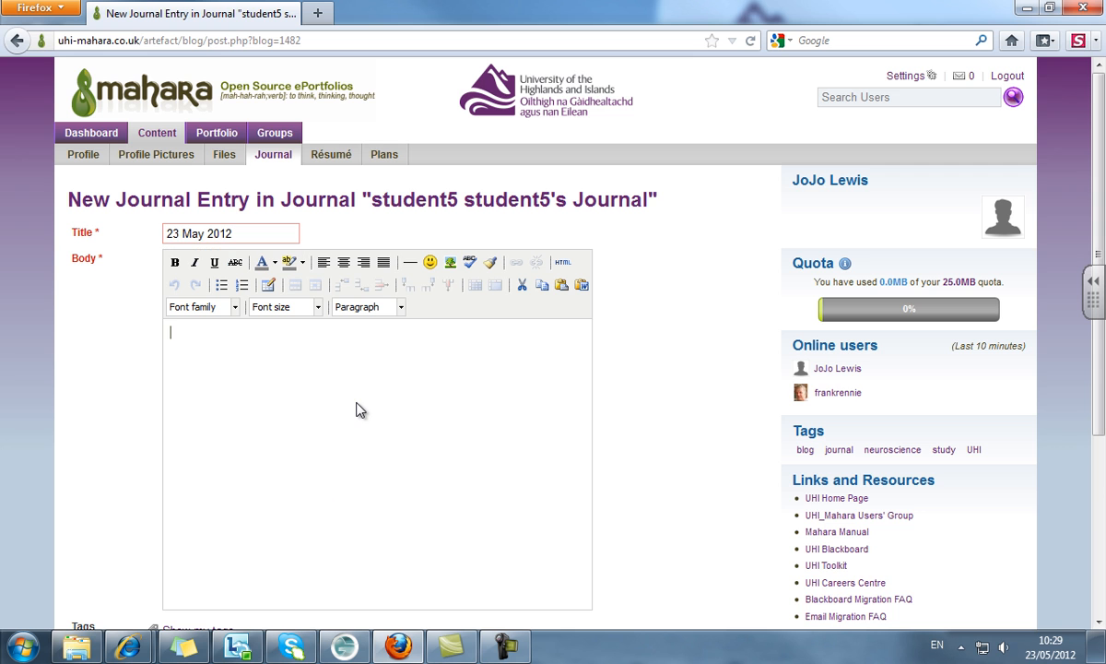
type("Today I've started using Mahara")
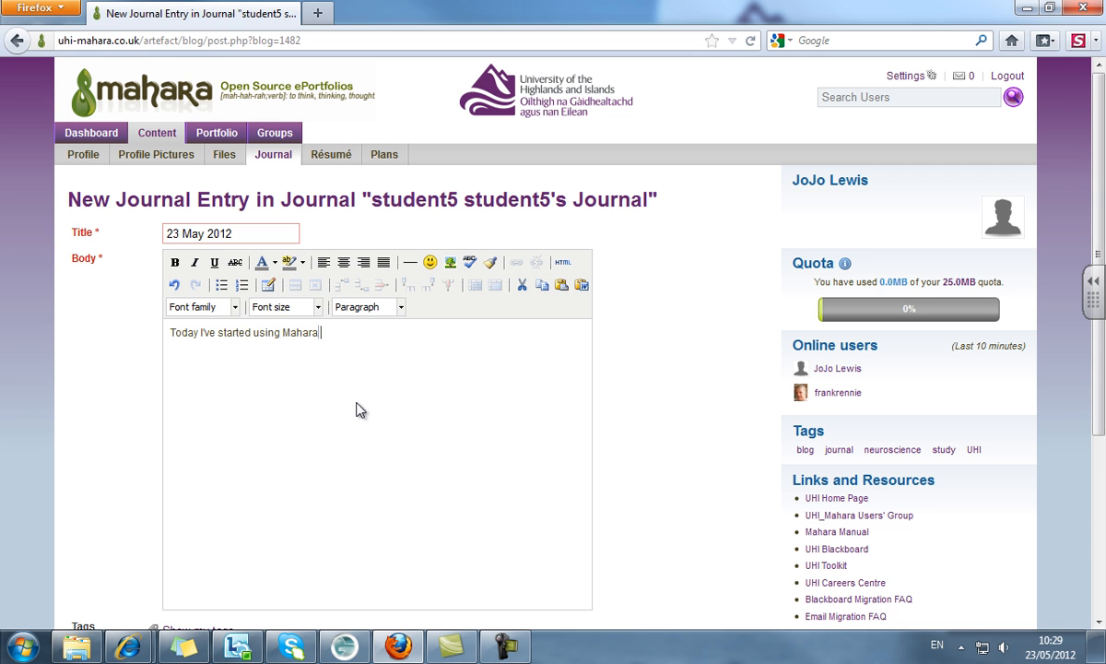
type(" to monitor my prog")
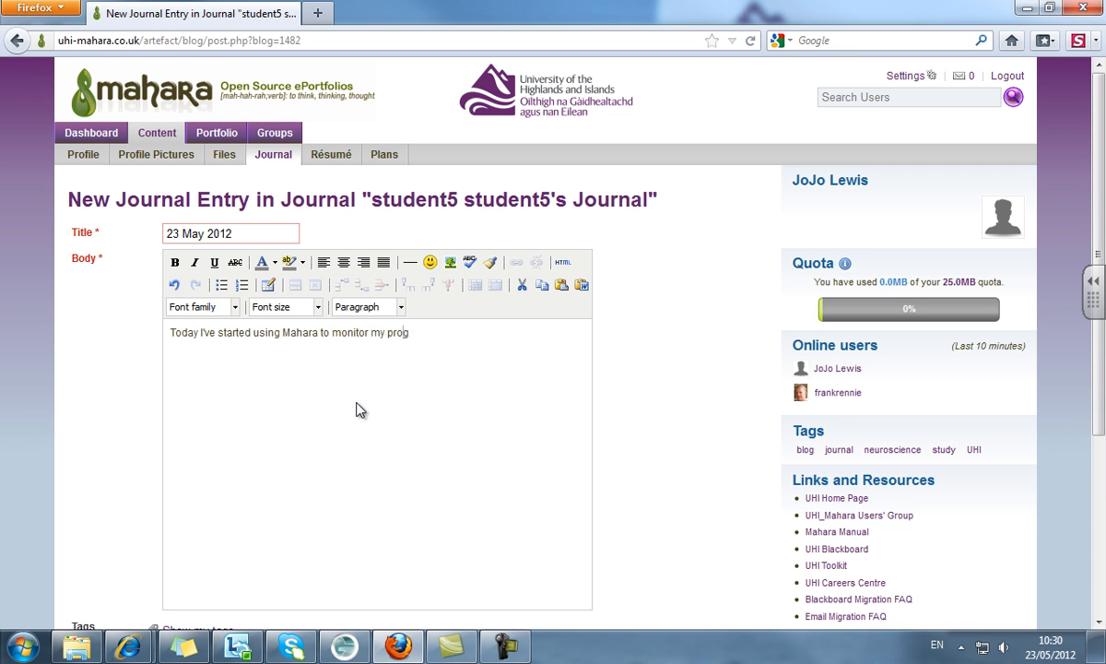
type("ress as I study for the next three years.")
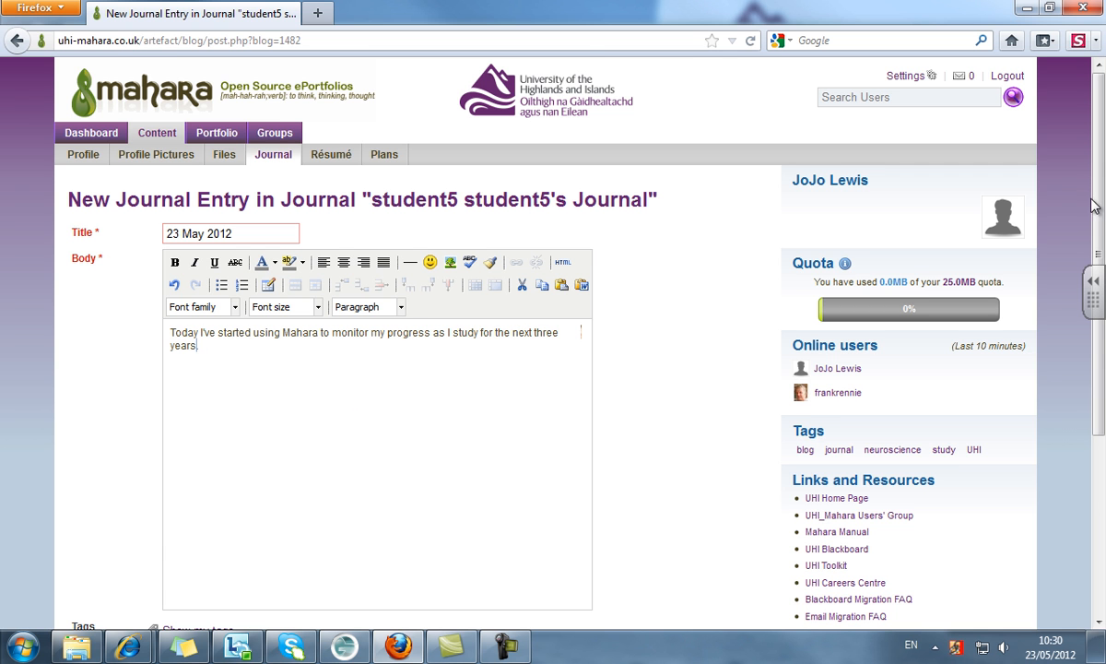
scroll(1078, 225, "down", 5)
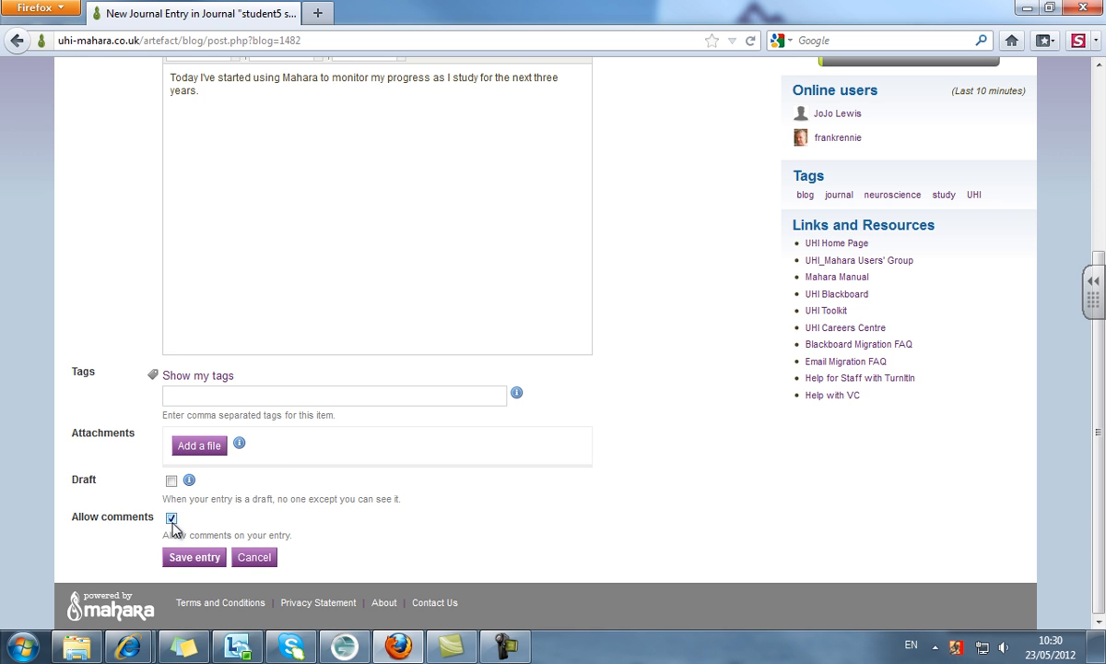
left_click(195, 557)
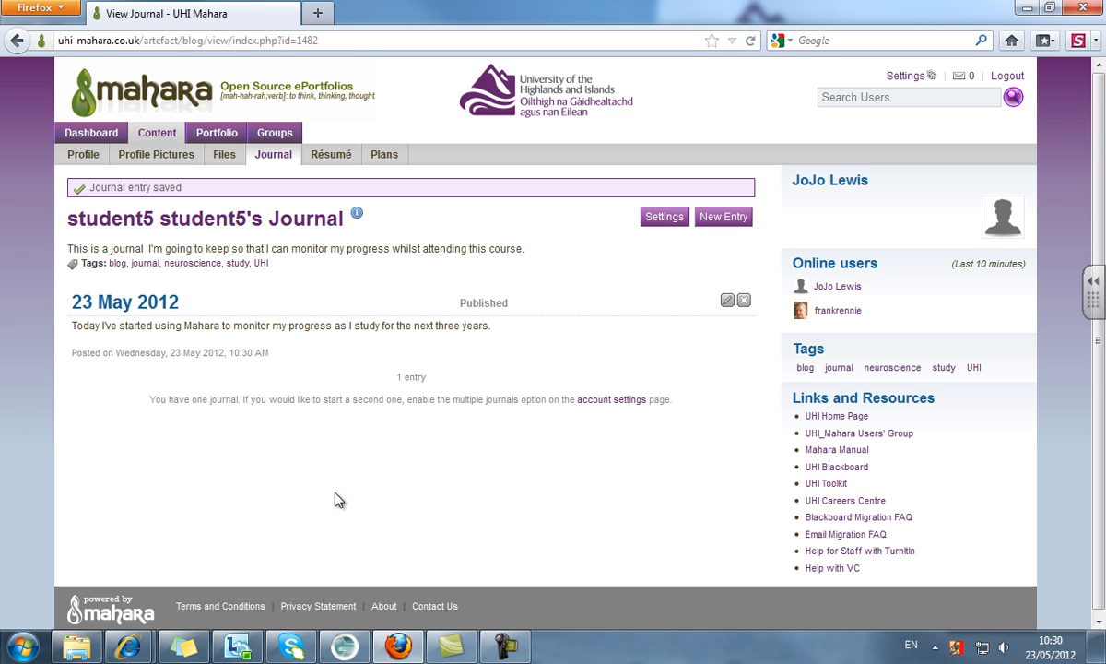
- Upload businessWoman.png from the graphics folder to Files, move it into images and open that folder
left_click(164, 136)
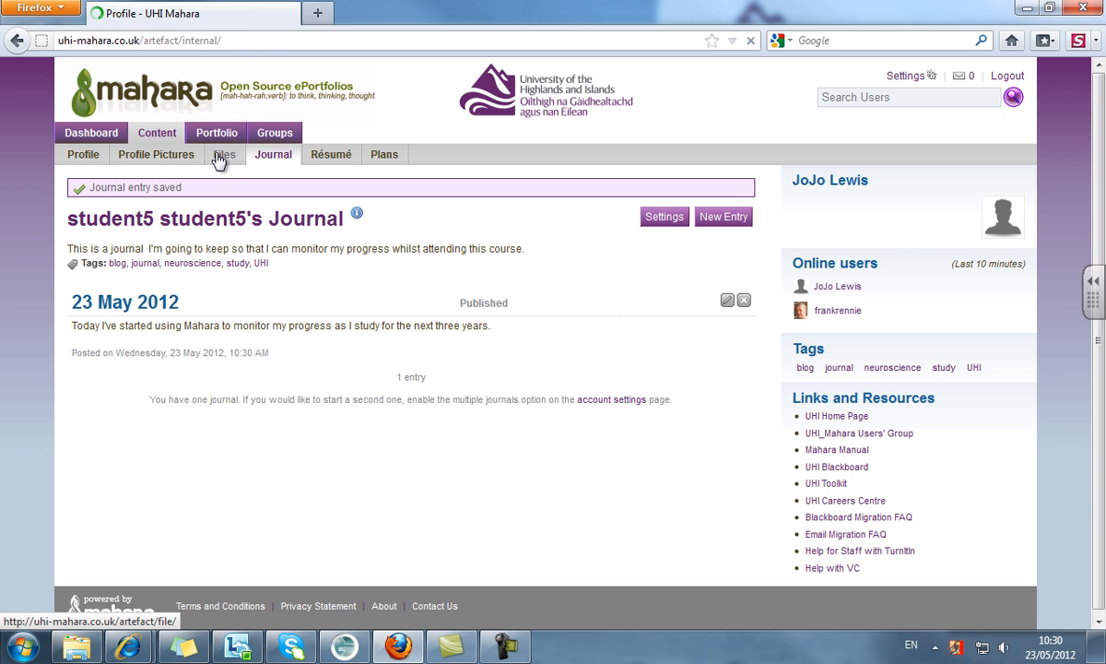
left_click(224, 155)
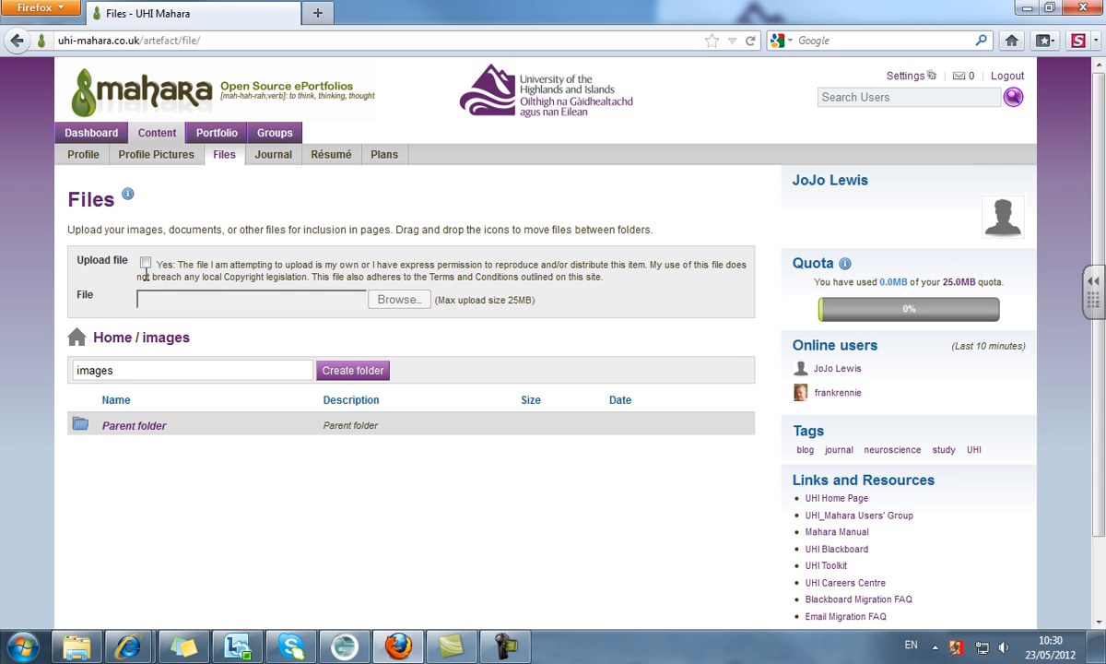
left_click(145, 262)
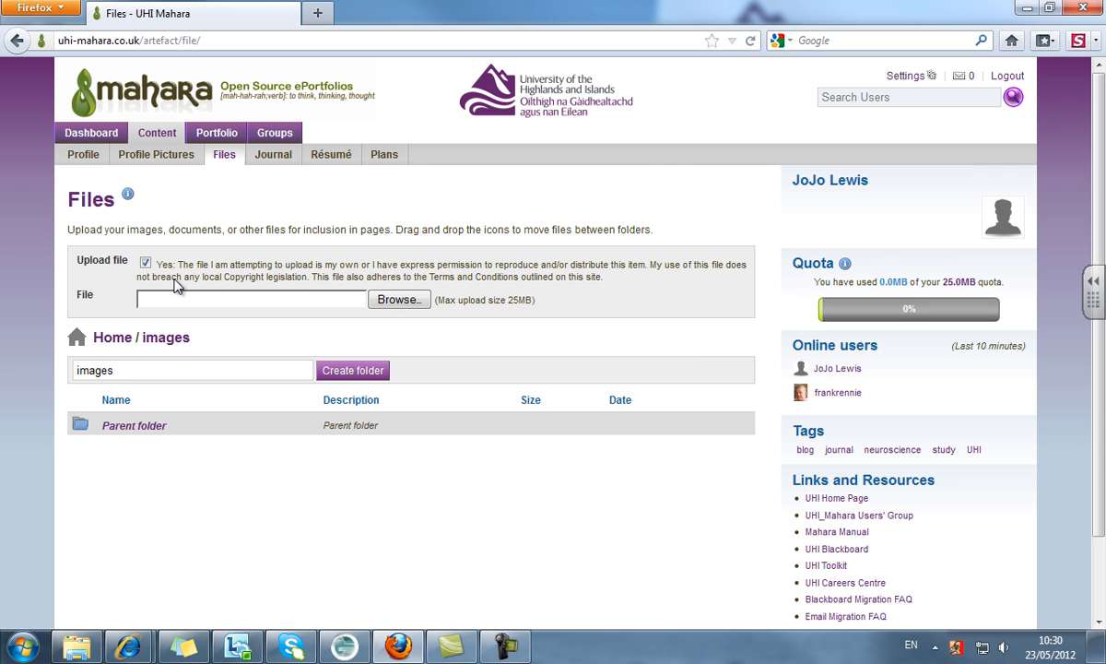
left_click(405, 299)
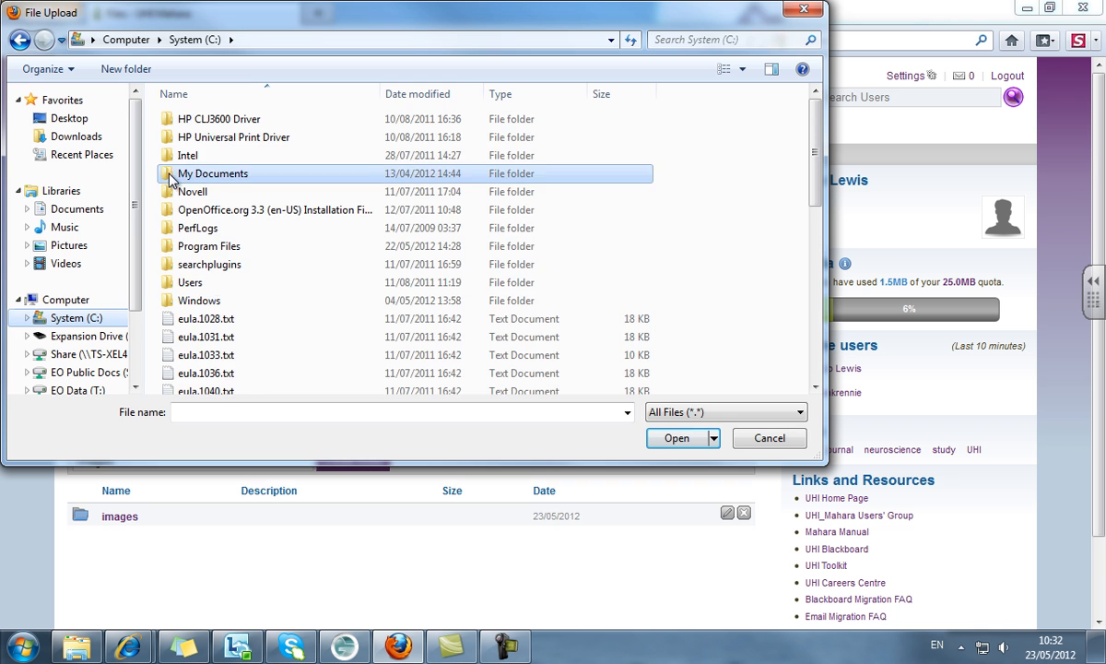
double_click(175, 172)
double_click(170, 318)
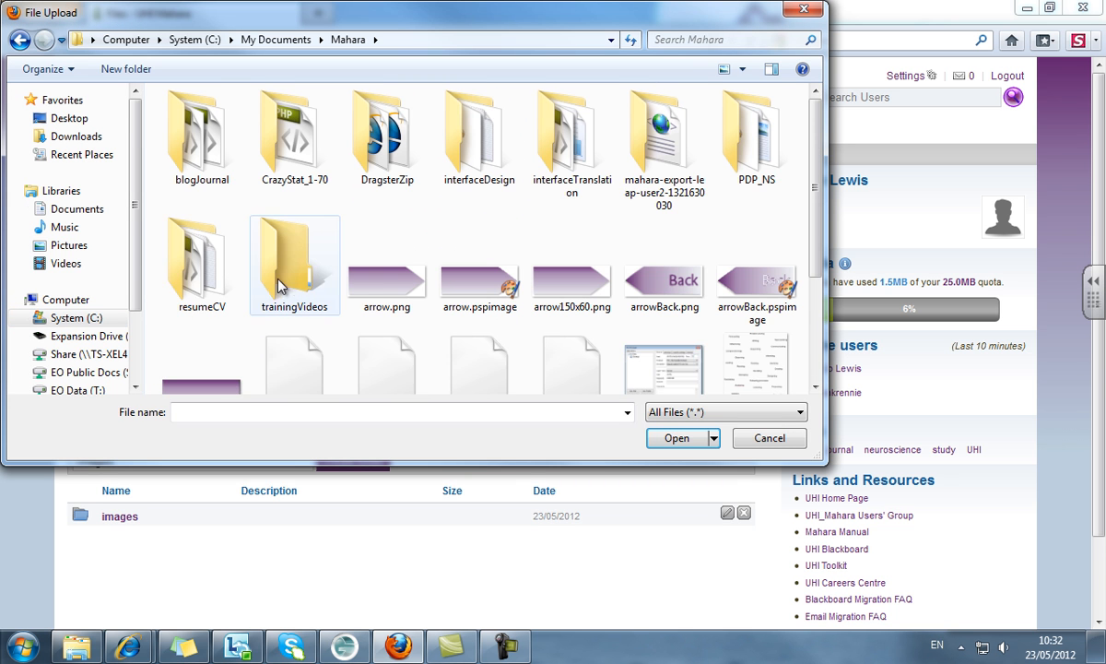
double_click(291, 249)
double_click(175, 138)
double_click(372, 155)
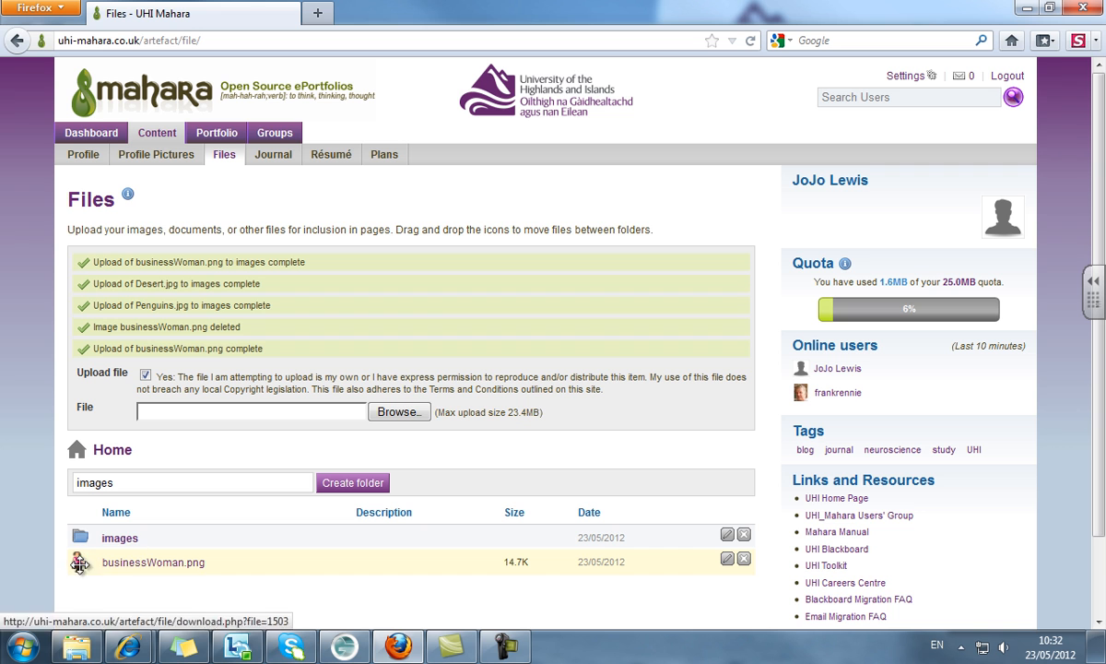
left_click_drag(84, 540, 85, 541)
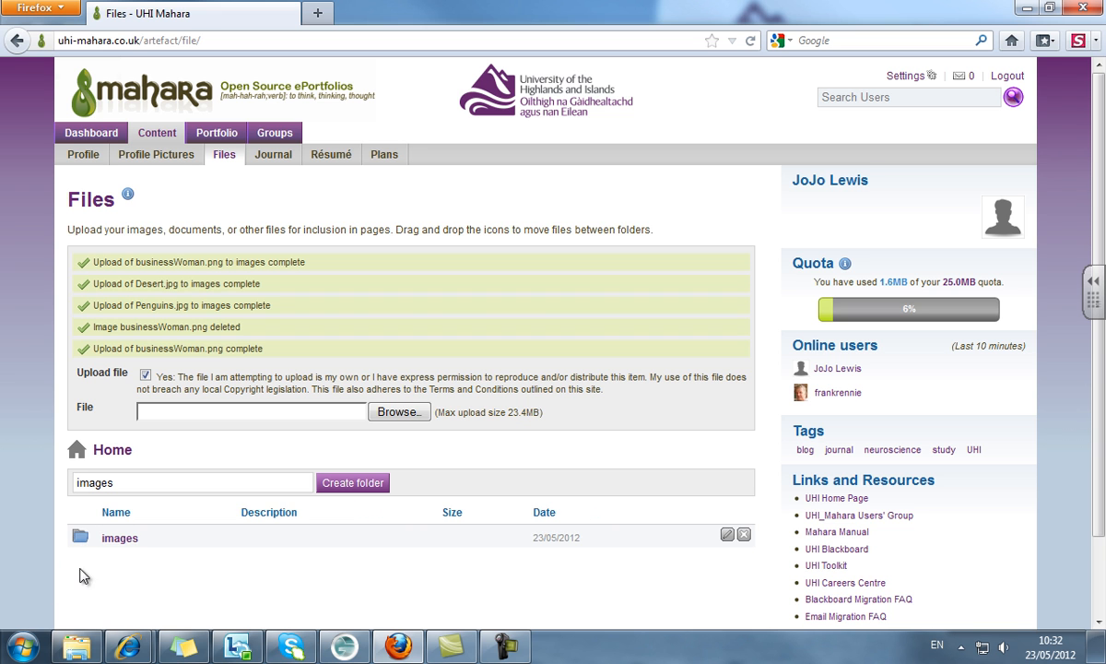
left_click(123, 537)
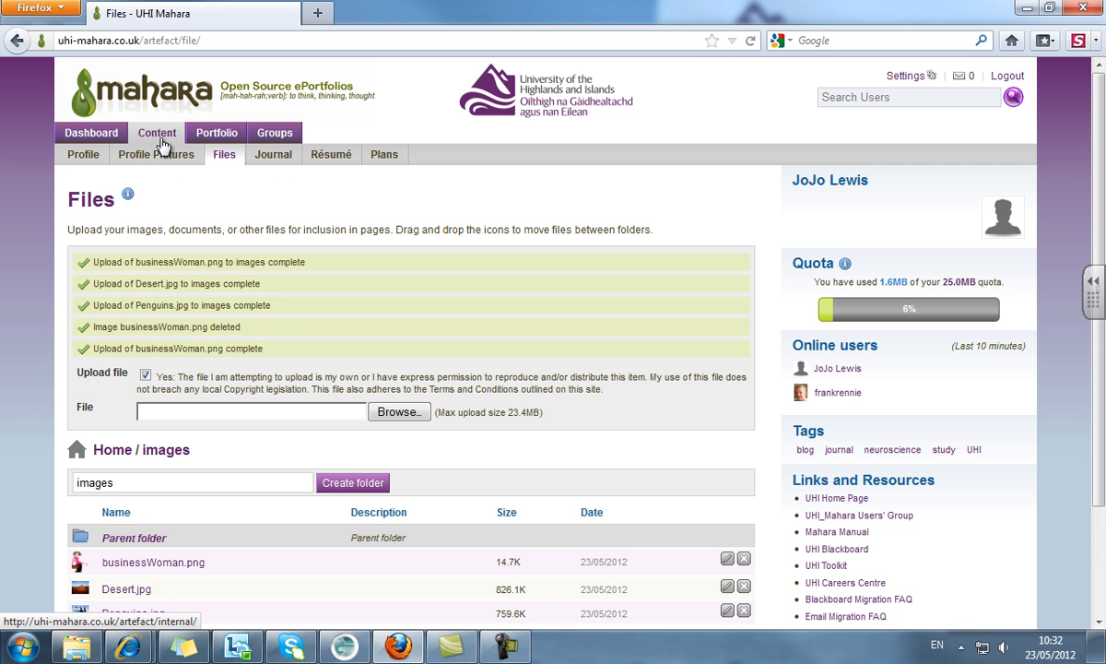
- Create a new Untitled portfolio page from Portfolio > Pages on the Dashboard
left_click(105, 136)
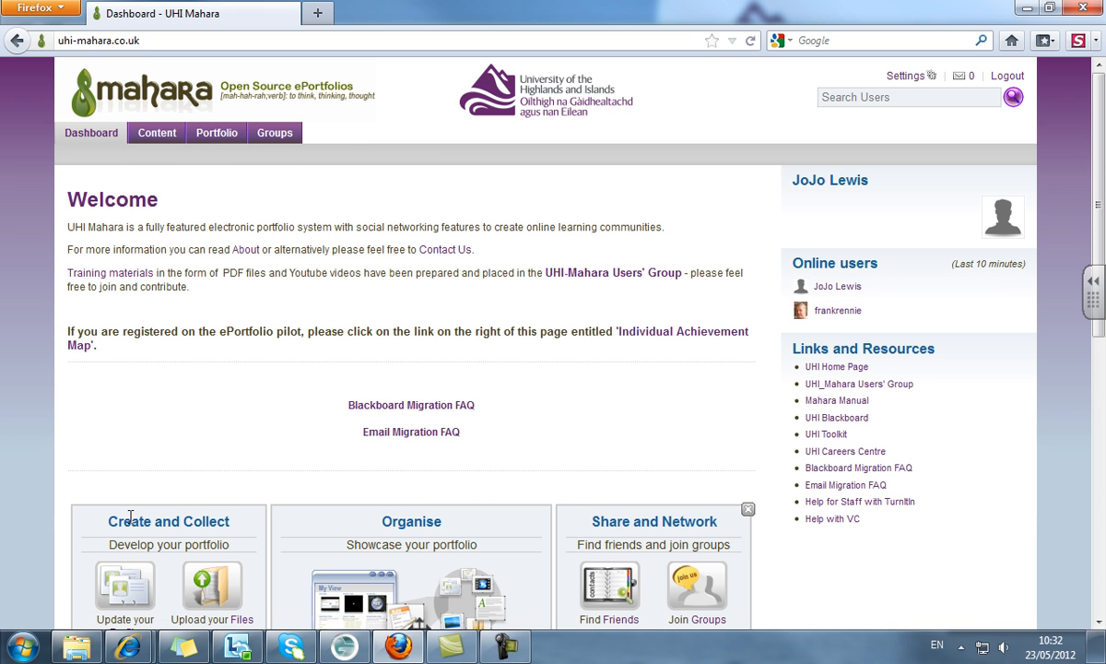
left_click(216, 140)
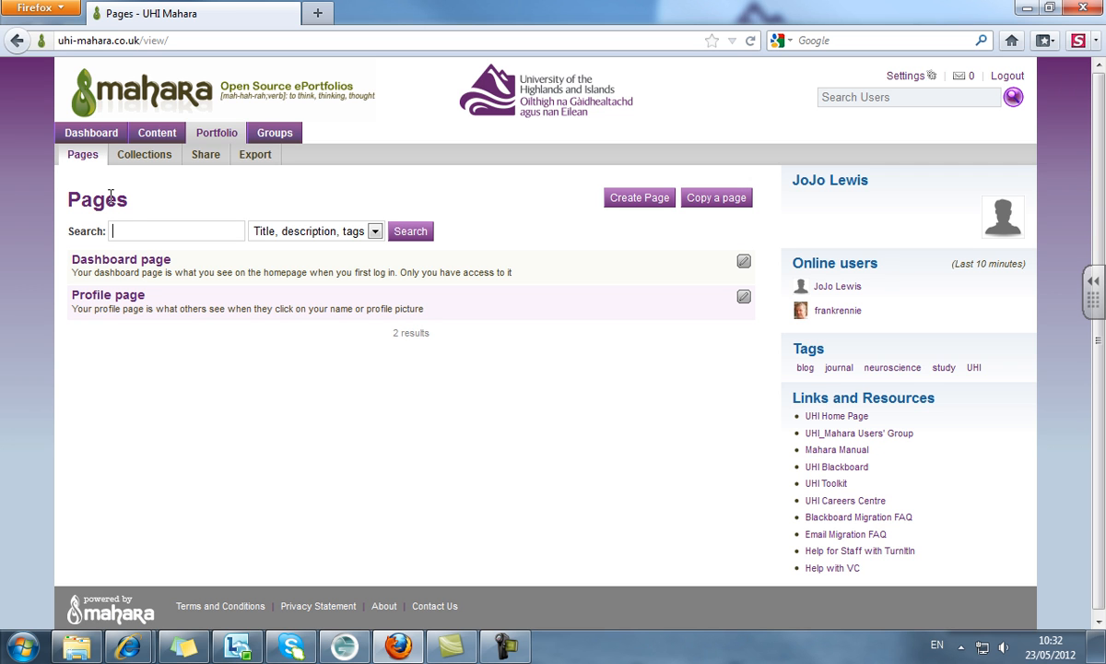
left_click(642, 206)
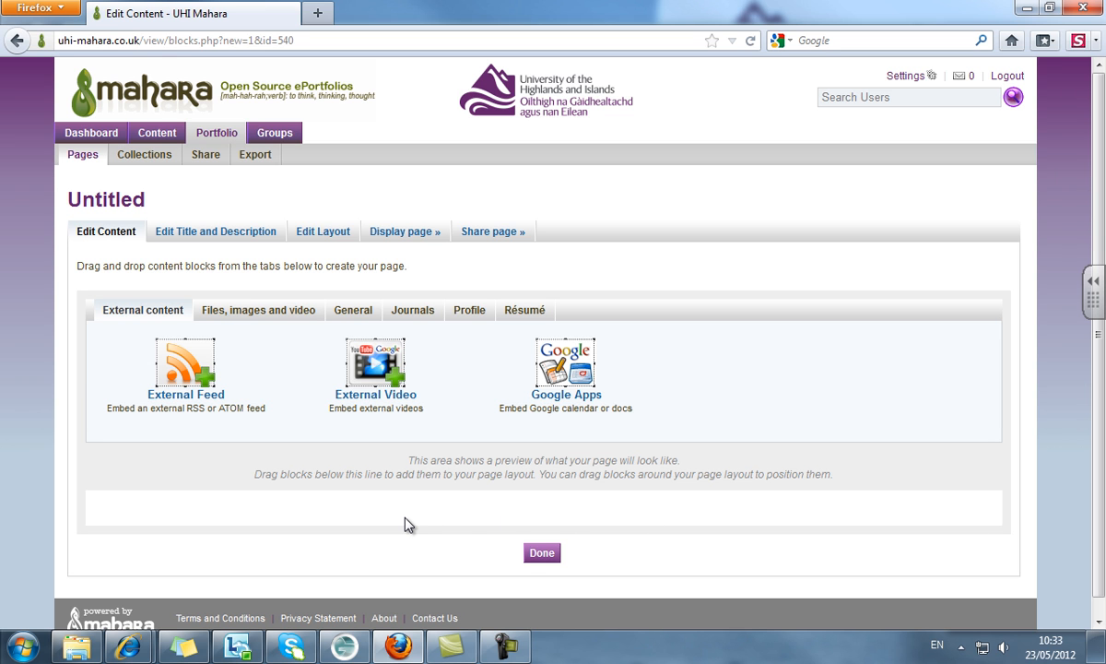
- Title the page 'My student blog', keep Display Name as the name format, and save
left_click(238, 229)
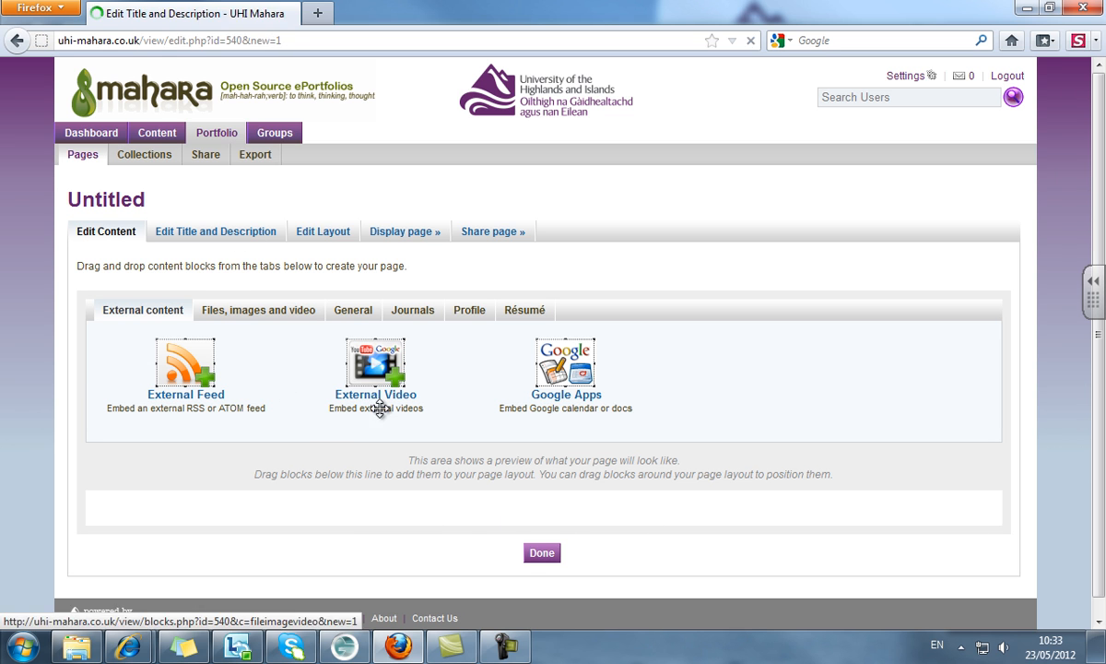
type("My student blog")
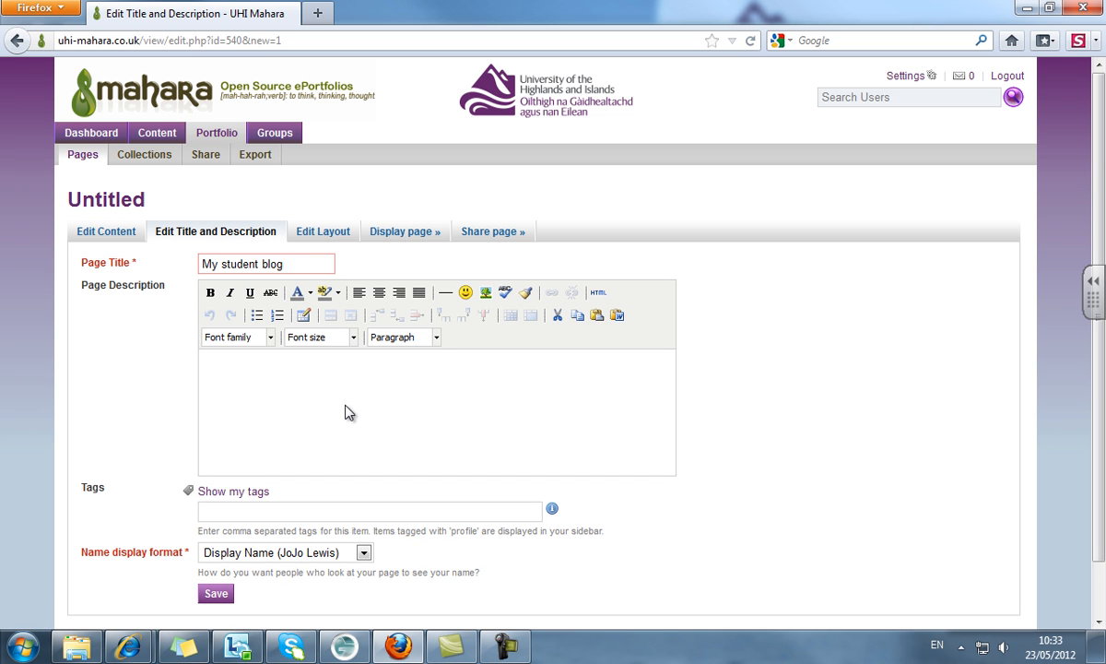
left_click(345, 412)
left_click(364, 553)
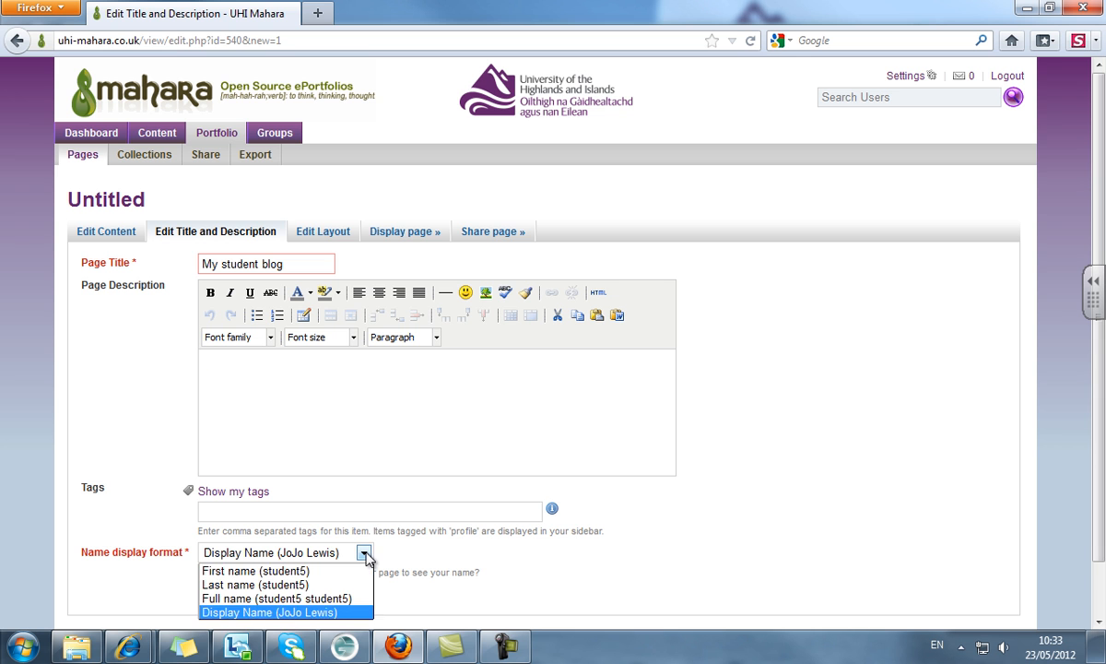
left_click(297, 613)
left_click(216, 593)
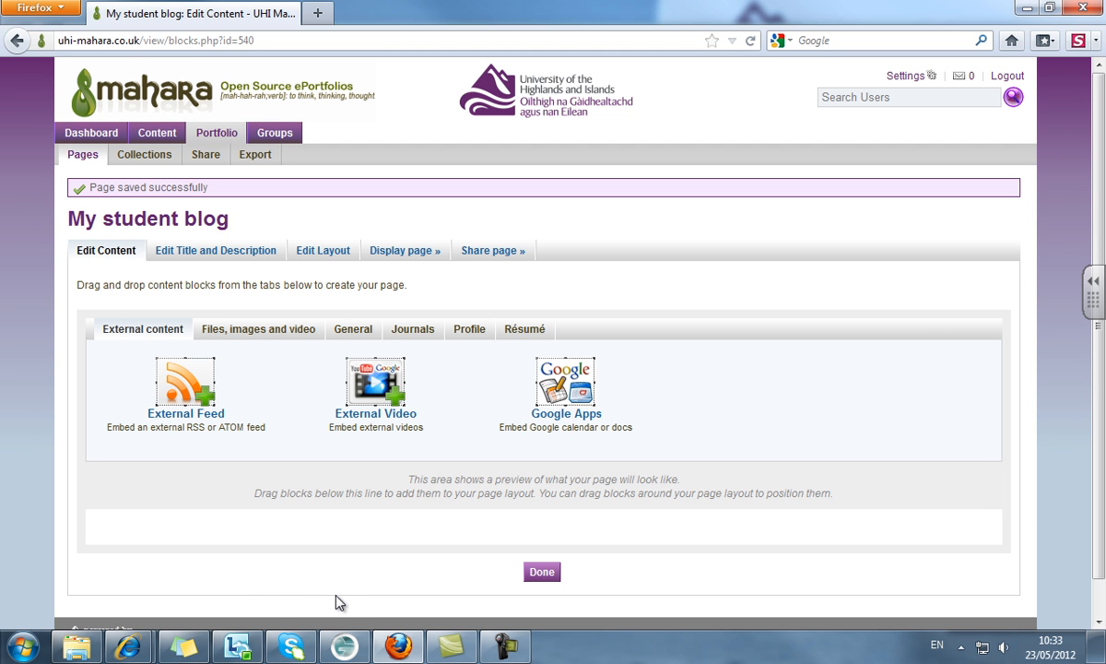
- Review the page's column layout options, then return to content editing
left_click(309, 250)
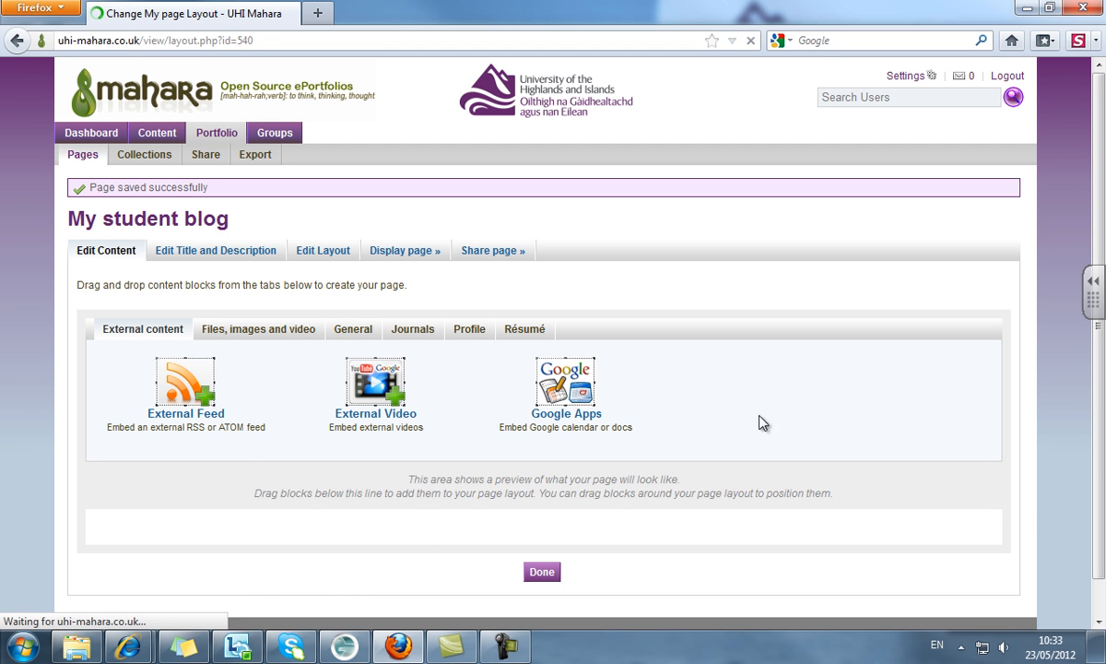
mouse_move(1099, 352)
left_mouse_down()
mouse_move(1100, 534)
mouse_move(1099, 364)
left_mouse_up()
left_click(107, 236)
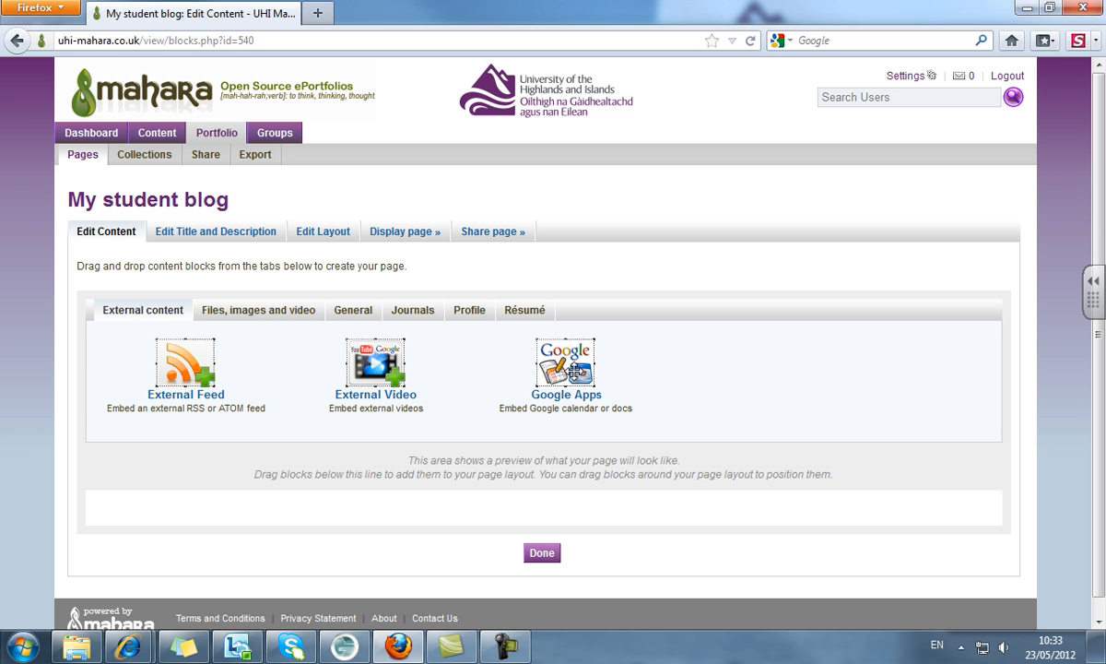
- Browse the Files, General, Profile and Résumé block tabs, ending on the Journals blocks
left_click(296, 311)
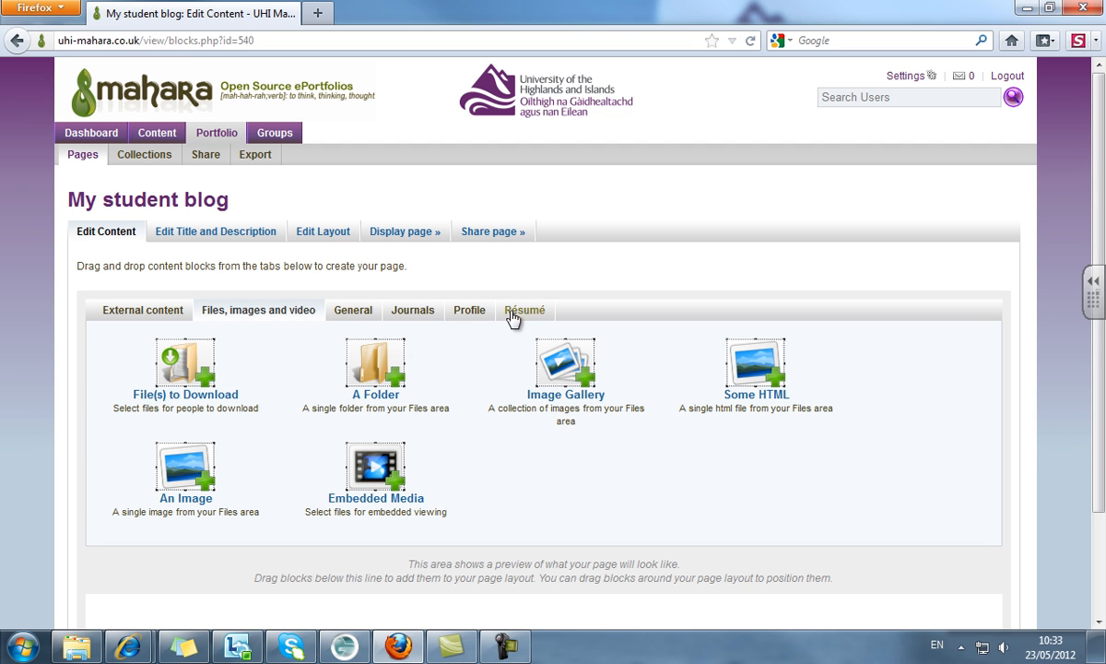
left_click(343, 312)
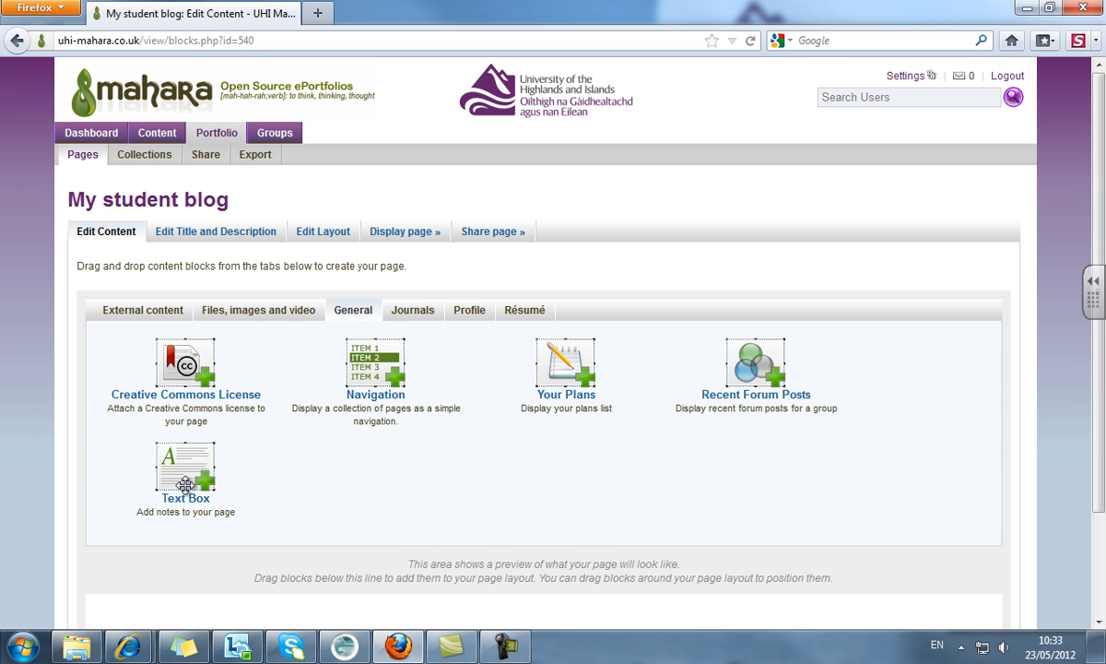
left_click(469, 311)
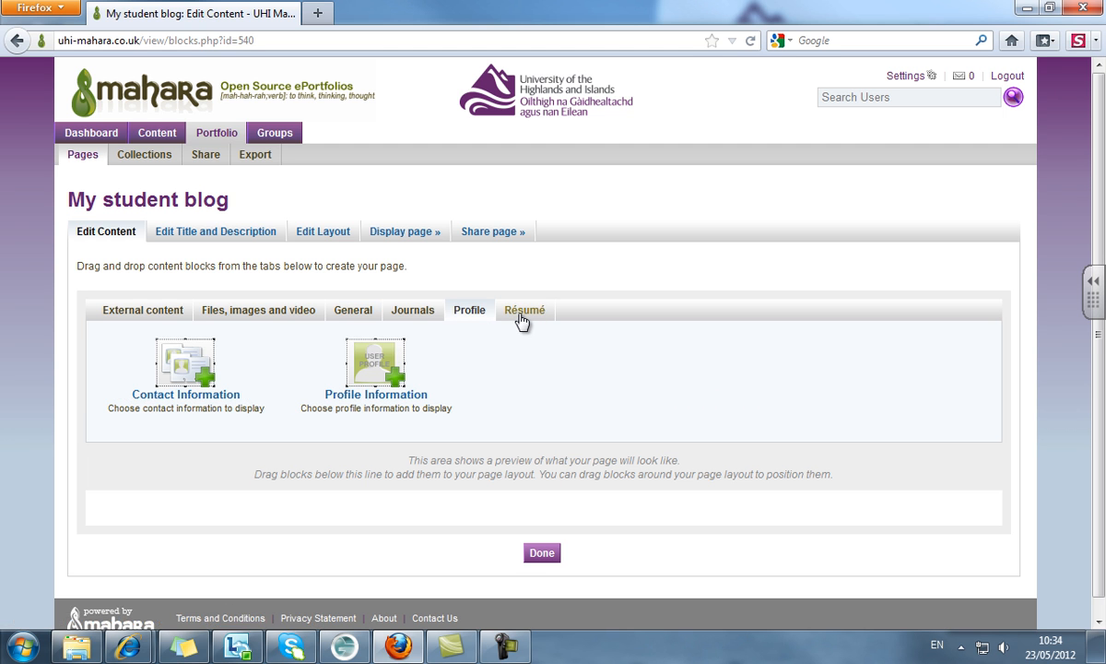
left_click(522, 313)
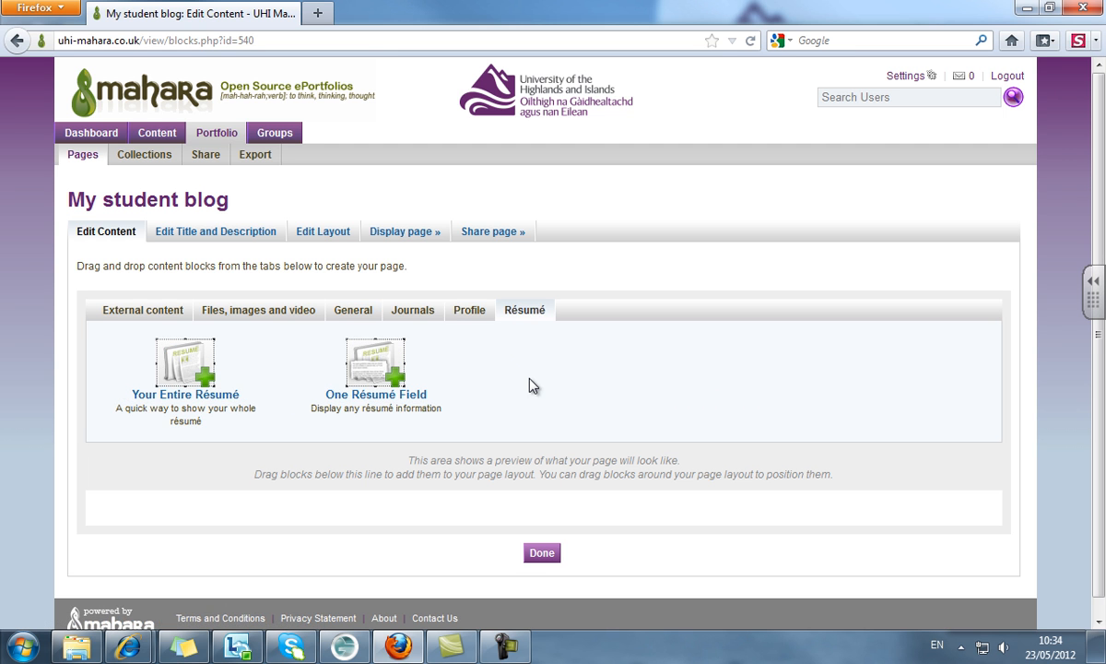
left_click(427, 318)
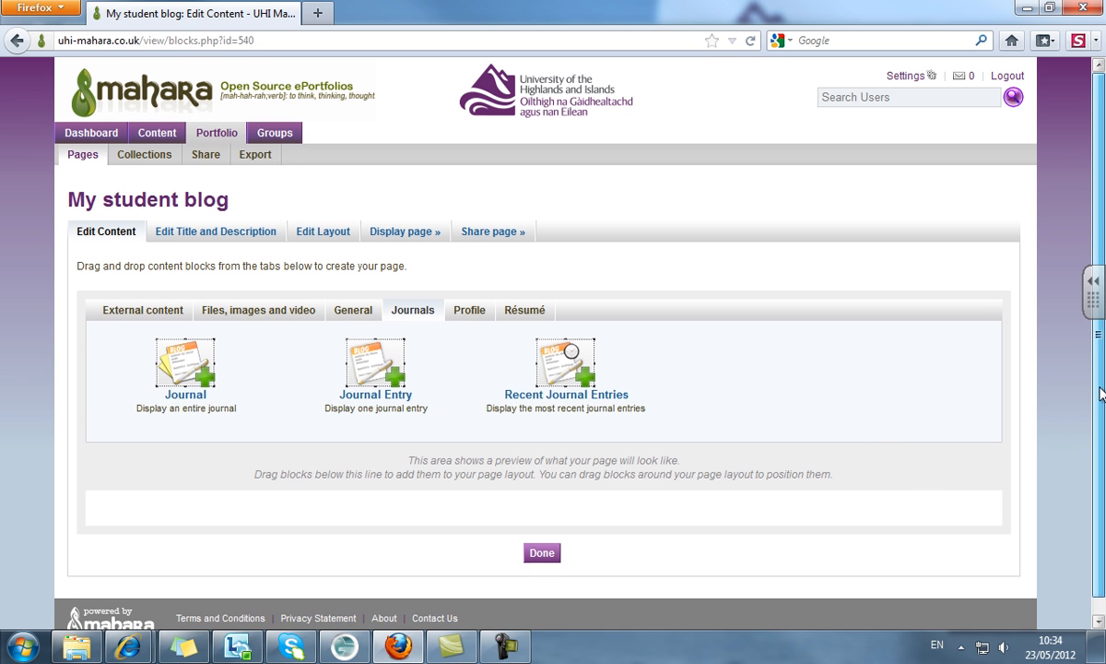
scroll(1097, 440, "down", 1)
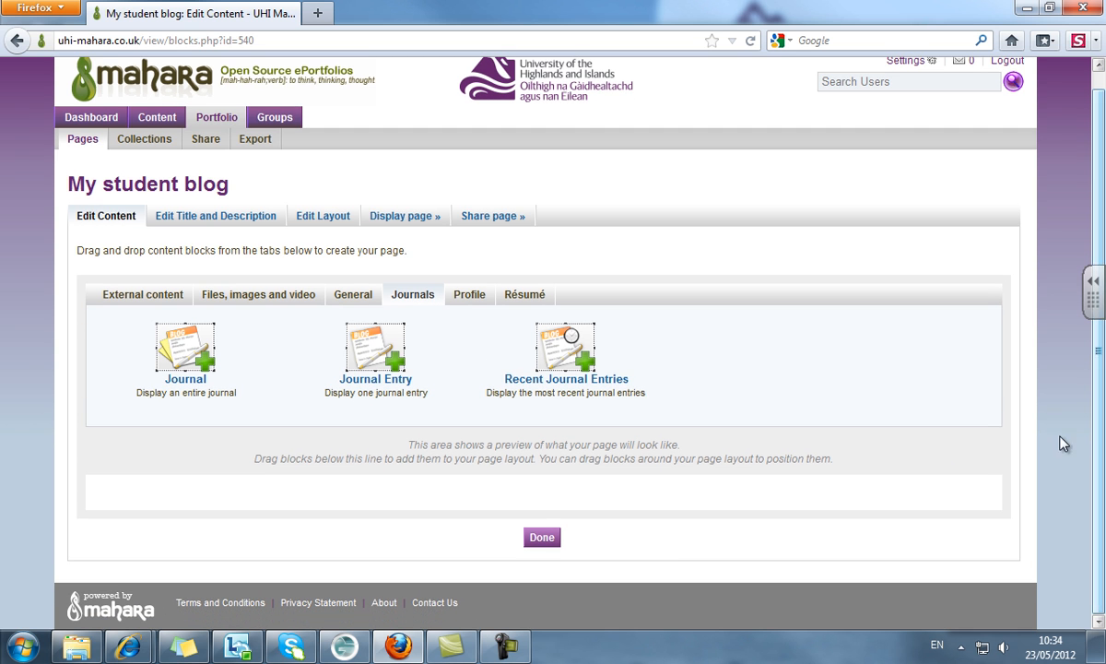
- Add Journal, Journal Entry (23 May 2012) and Recent Journal Entries blocks, then finish editing
left_click_drag(181, 344, 198, 493)
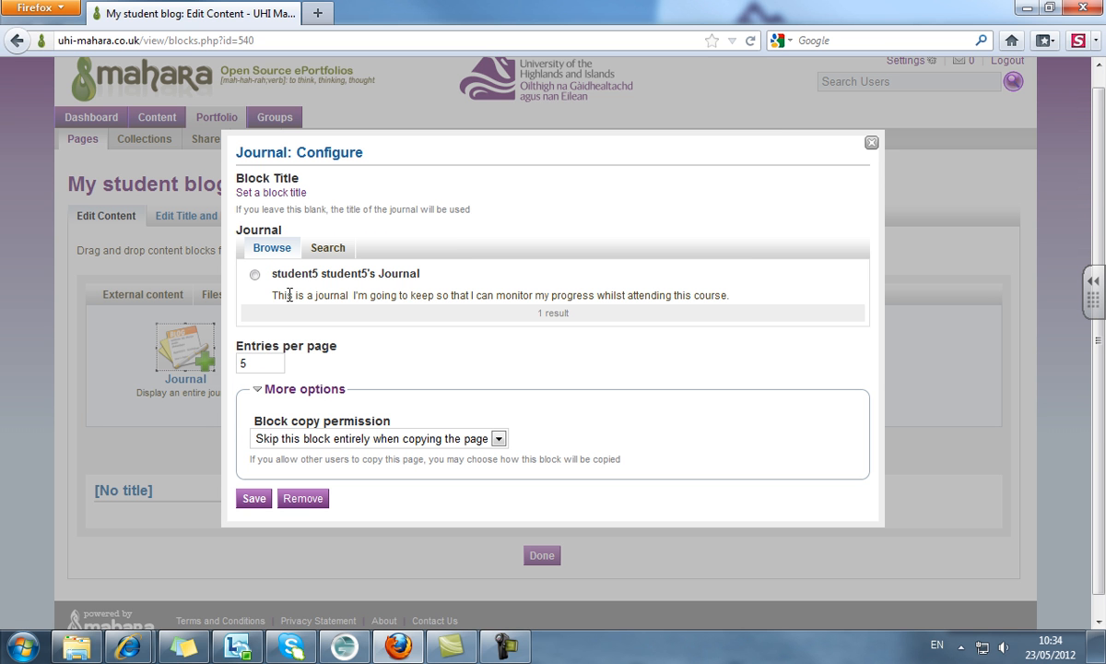
left_click(272, 365)
left_click(253, 497)
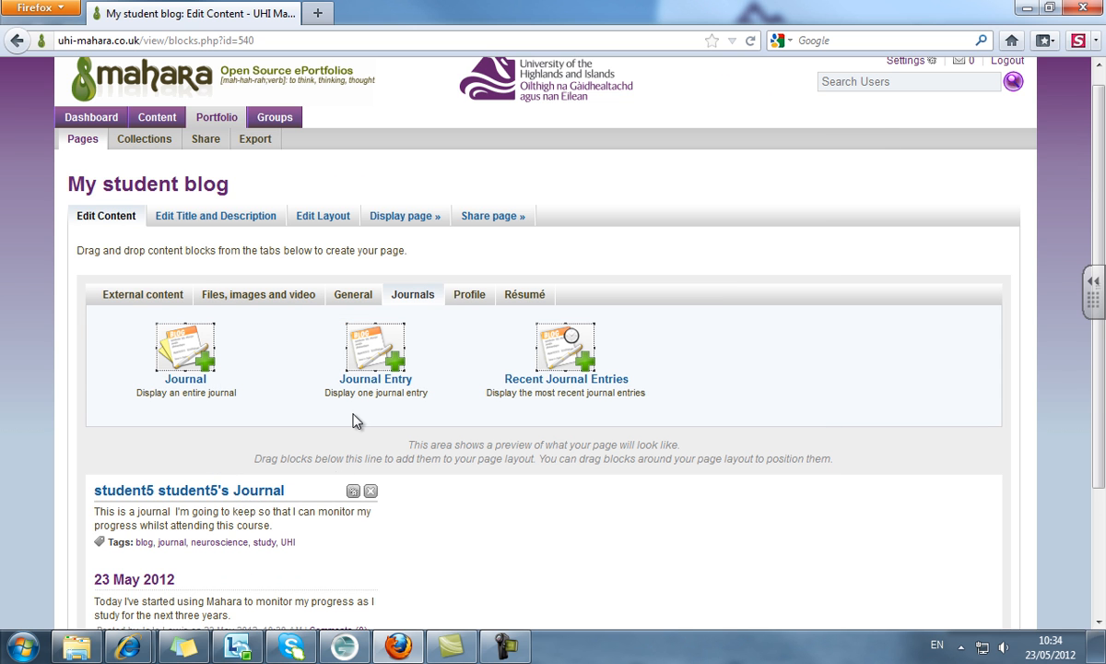
left_click_drag(354, 332, 494, 531)
left_click(255, 297)
left_click(255, 474)
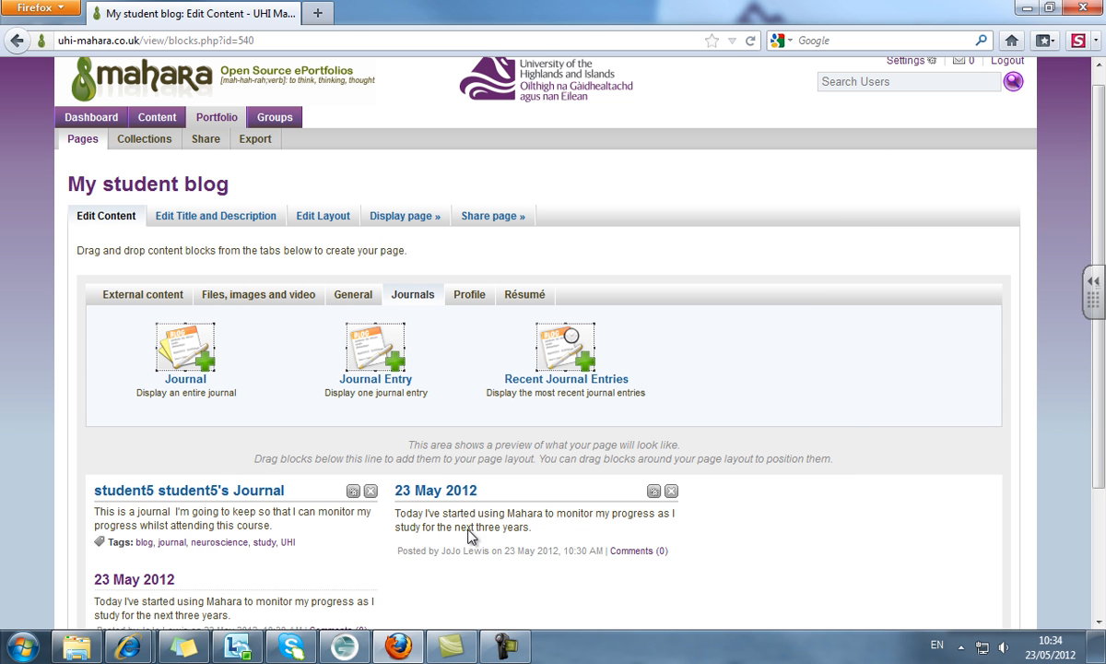
left_click_drag(520, 336, 770, 544)
left_click(254, 324)
left_click(254, 439)
left_click_drag(1099, 396, 1092, 522)
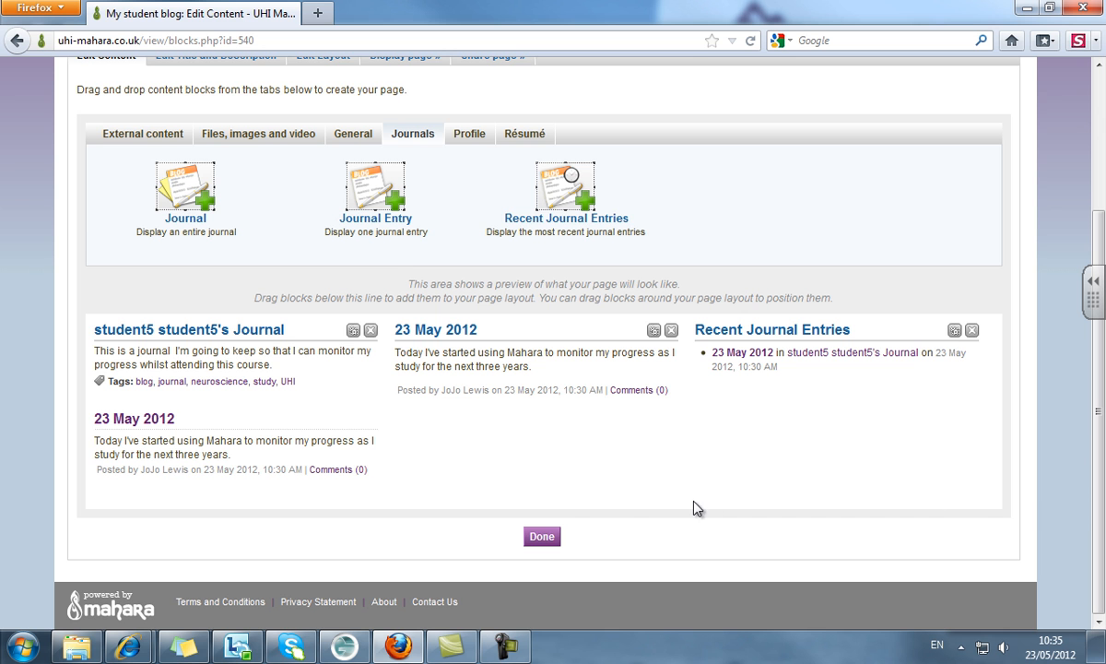
left_click(535, 540)
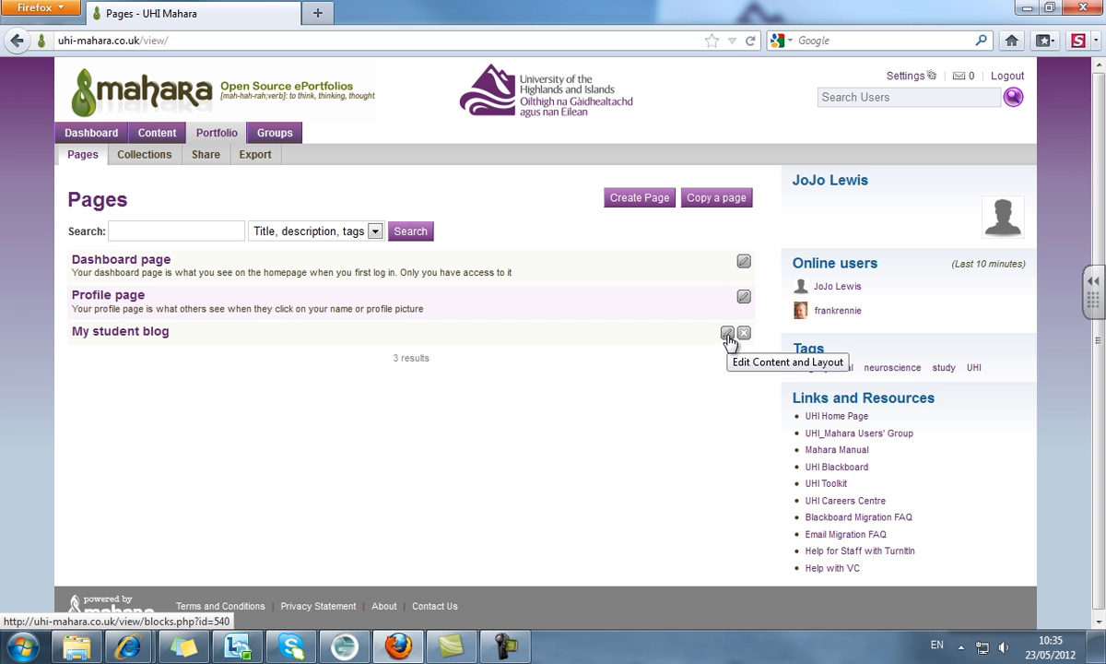
left_click(119, 333)
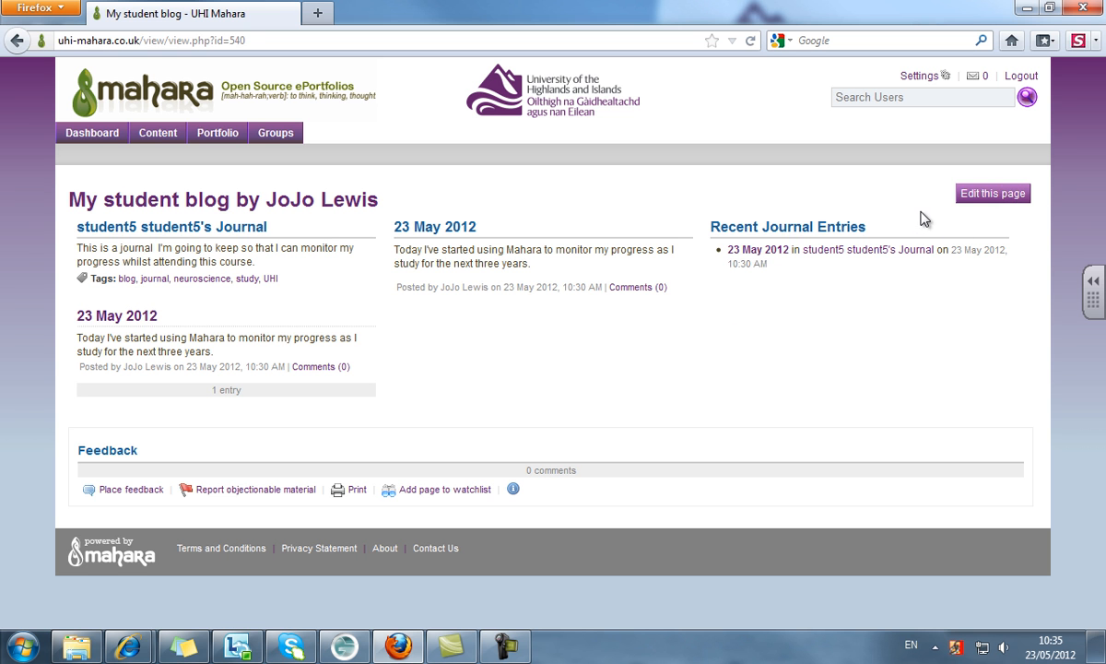
left_click(975, 206)
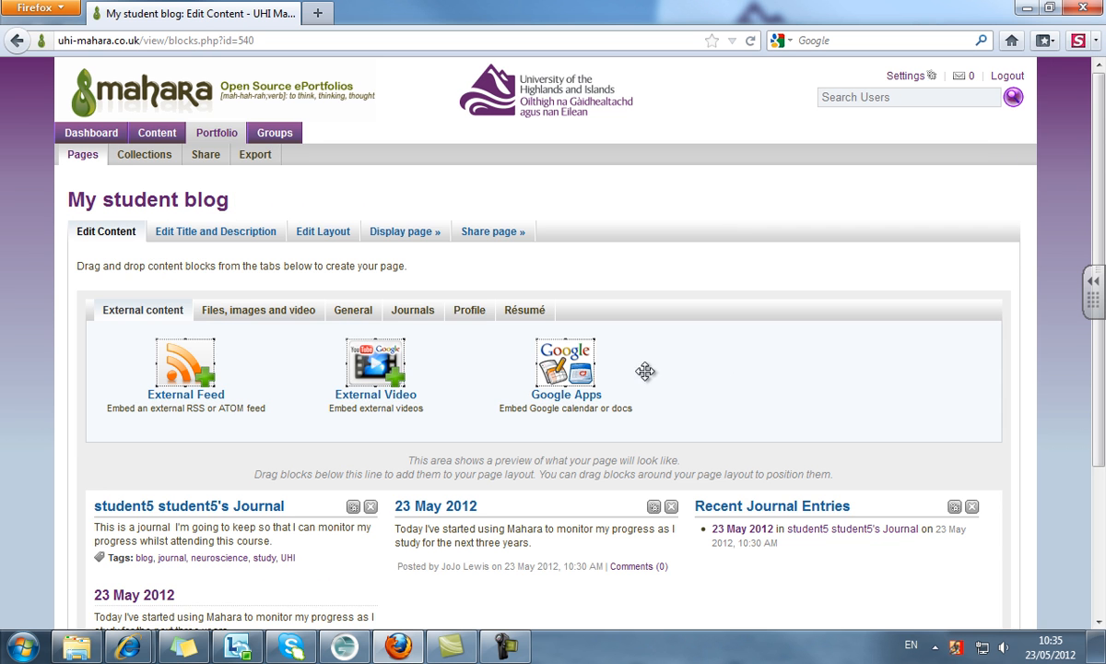
- Delete the Recent Journal Entries and 23 May 2012 blocks, keeping only Journal, and open Edit Layout
left_click(468, 309)
scroll(1097, 460, "down", 3)
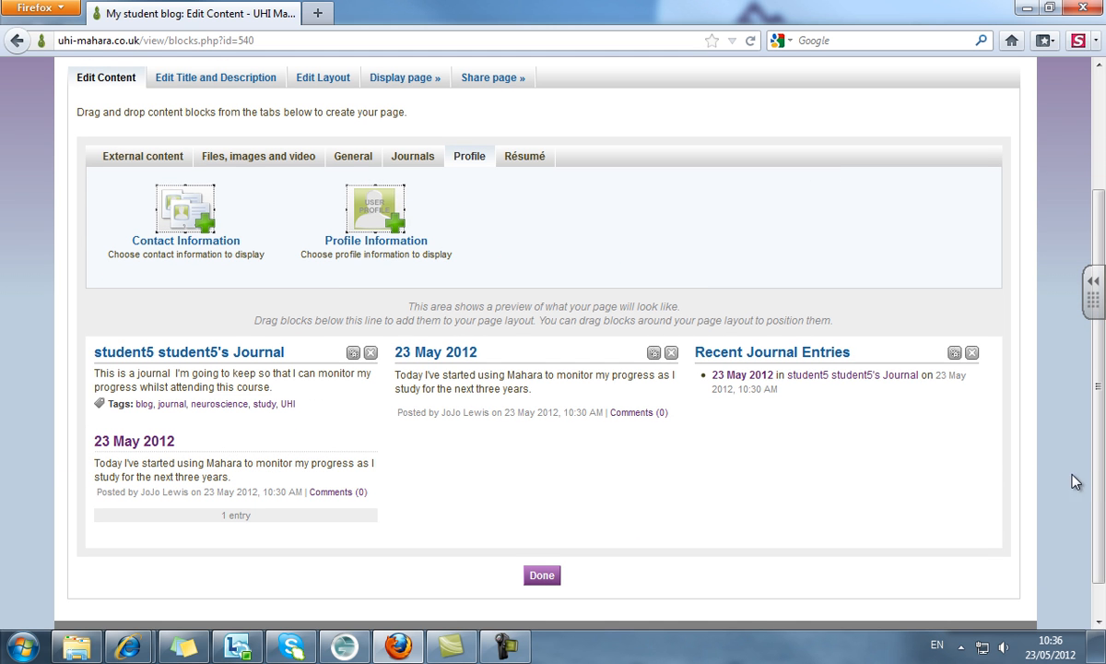
left_click(972, 352)
left_click(541, 303)
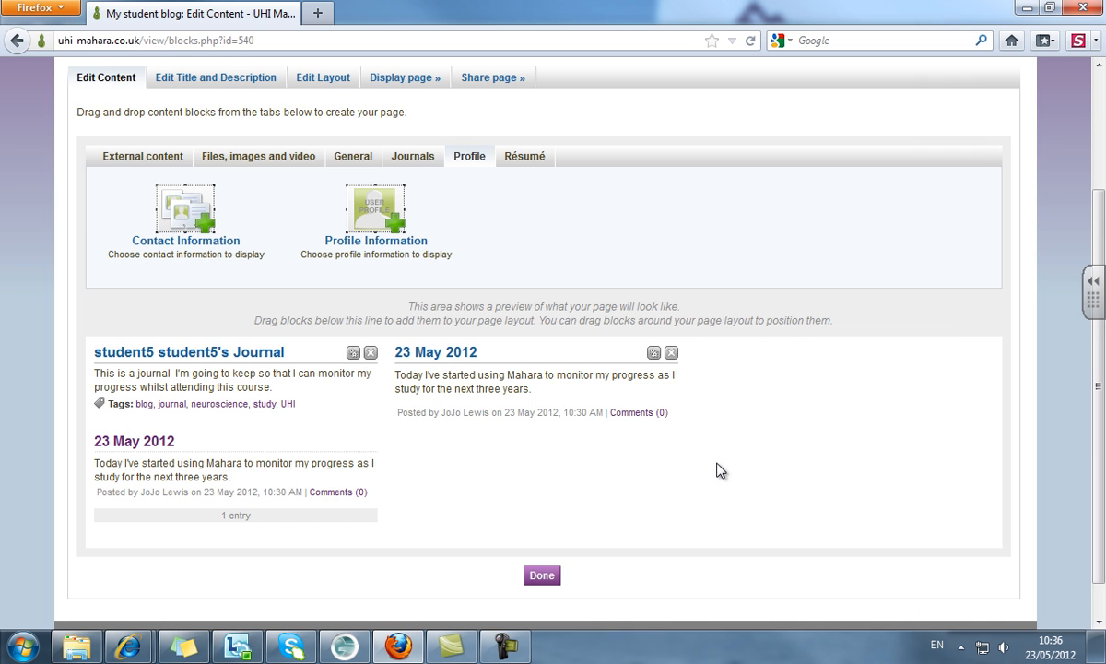
left_click(671, 353)
left_click(559, 305)
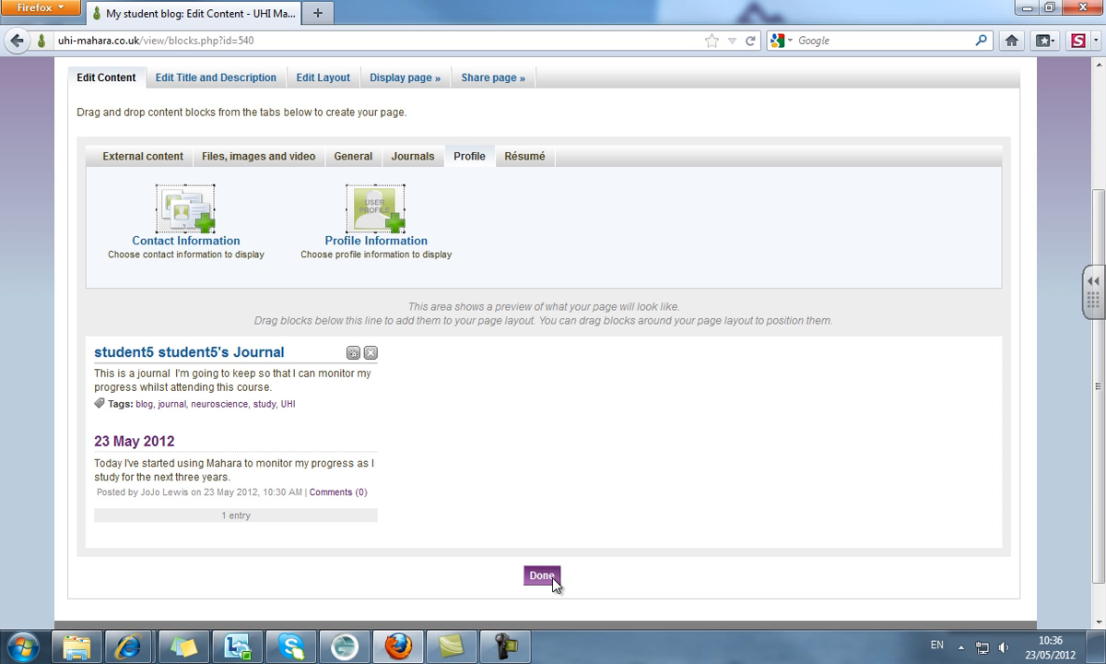
scroll(595, 378, "up", 2)
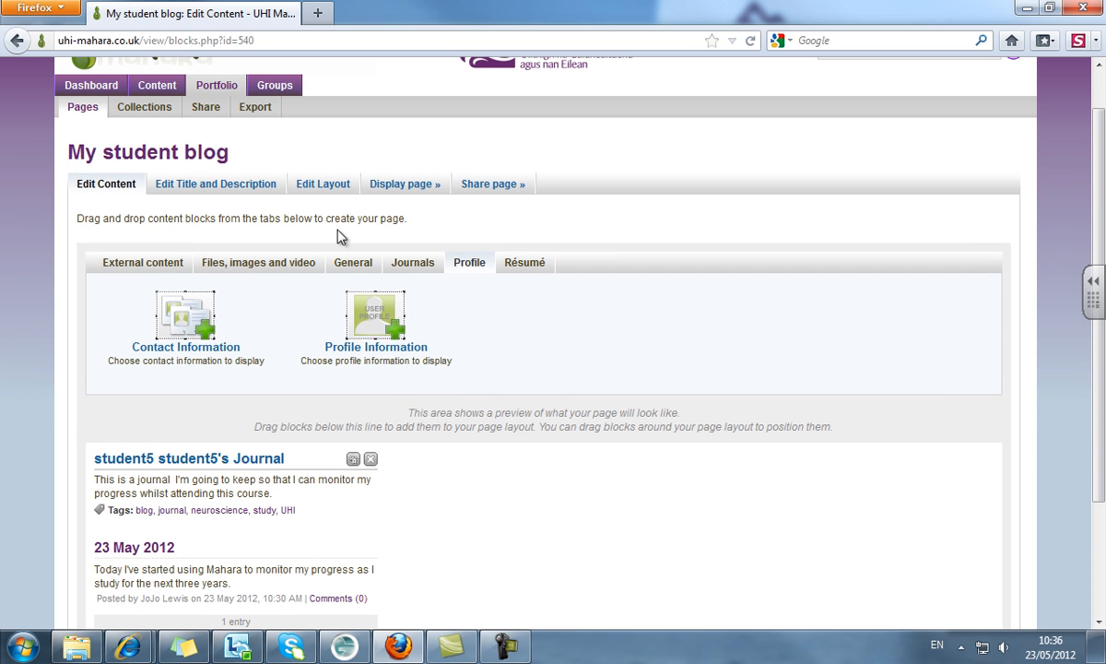
left_click(337, 188)
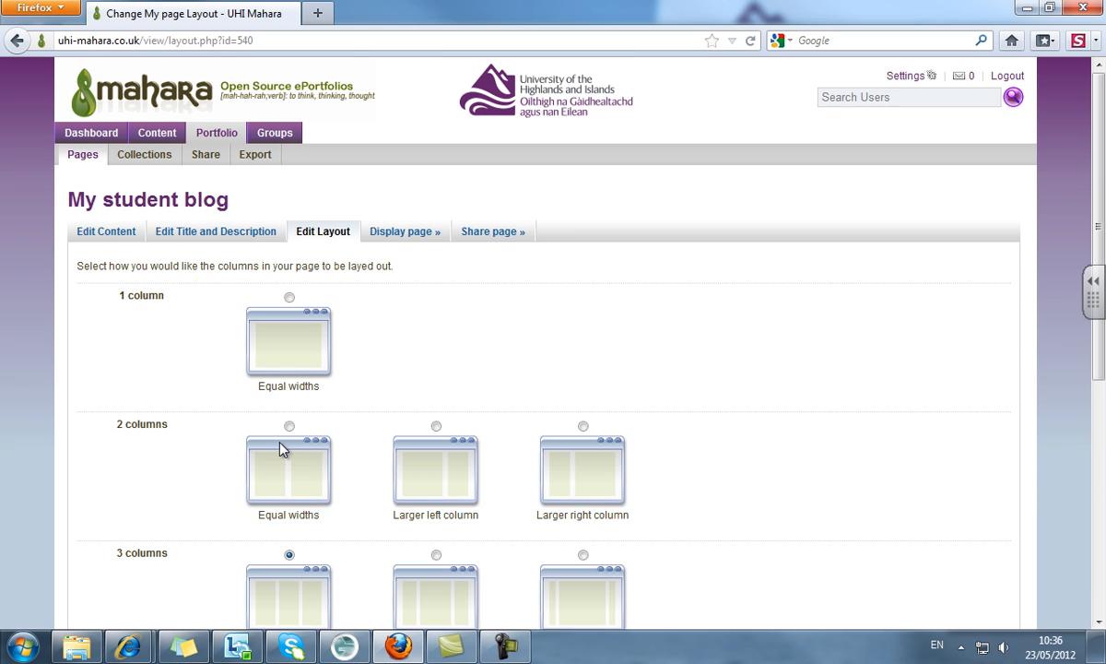
- Switch My student blog to a two-column, larger-left-column layout and bring up the Profile blocks
left_click(437, 430)
scroll(1028, 539, "down", 5)
left_click(95, 541)
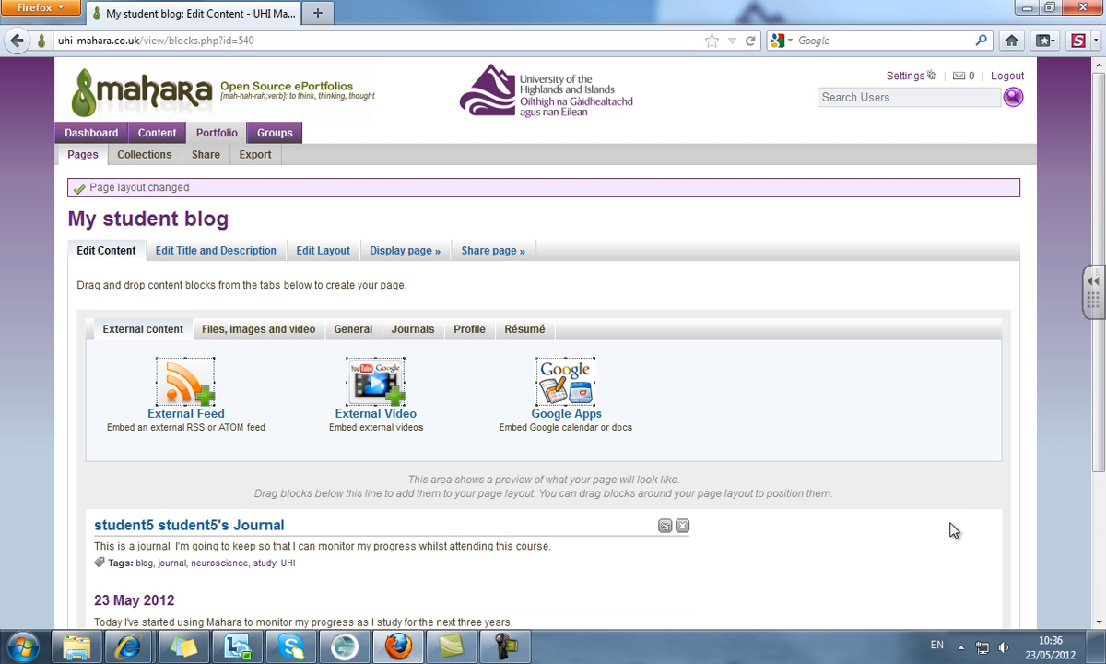
scroll(1100, 538, "down", 2)
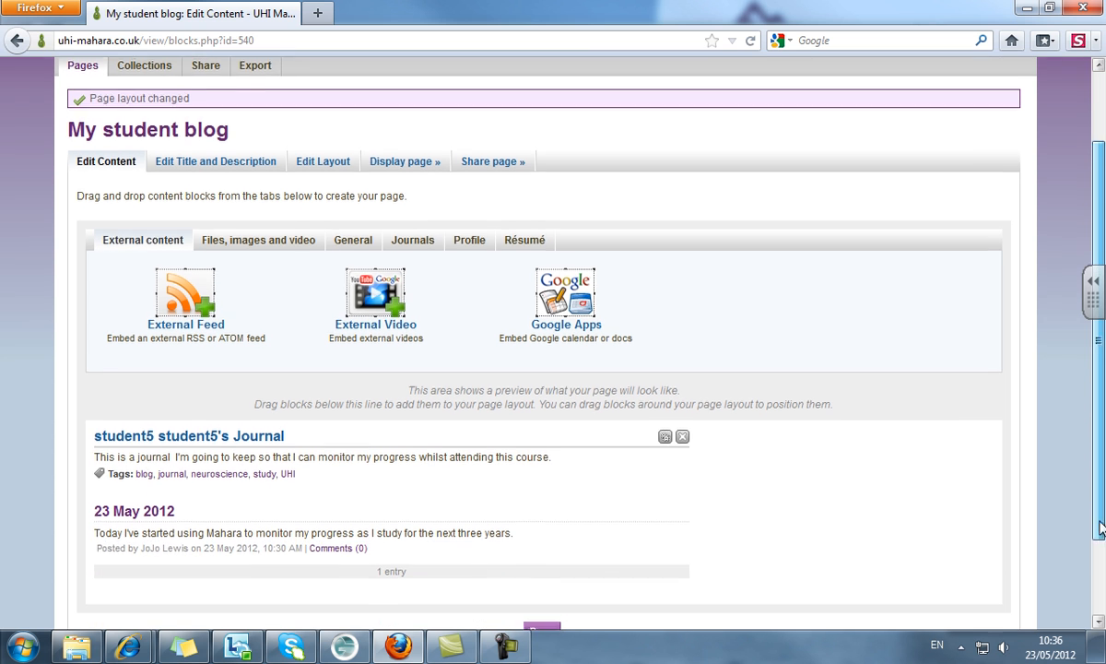
left_click(472, 225)
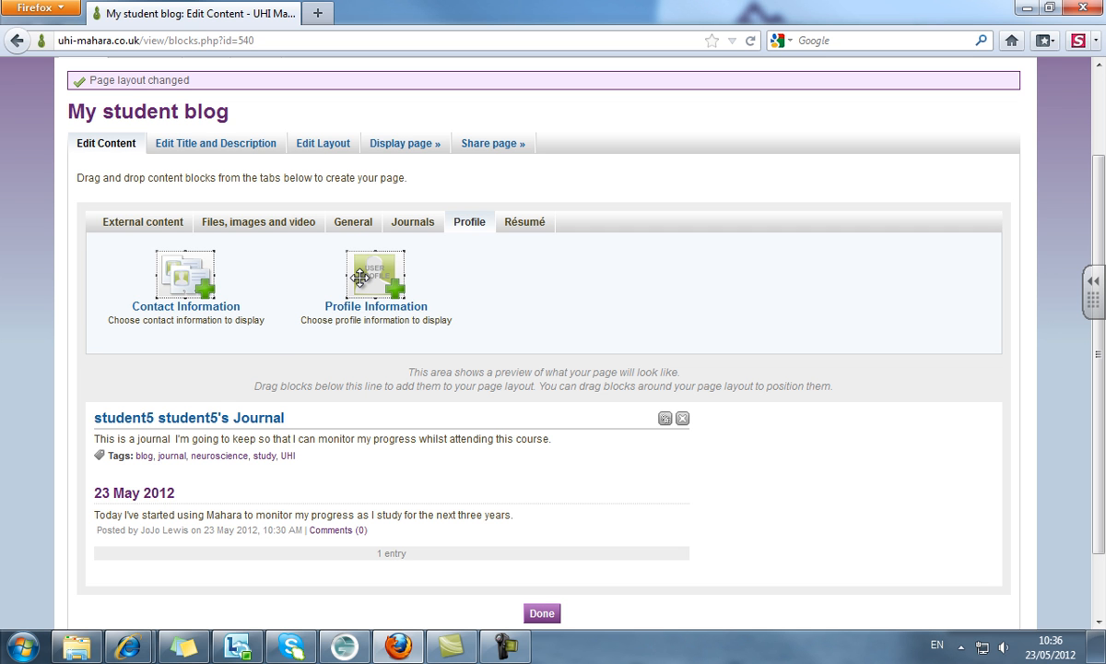
- Add a Profile Information block to the right column showing display name, introduction and town
left_click_drag(360, 277, 798, 440)
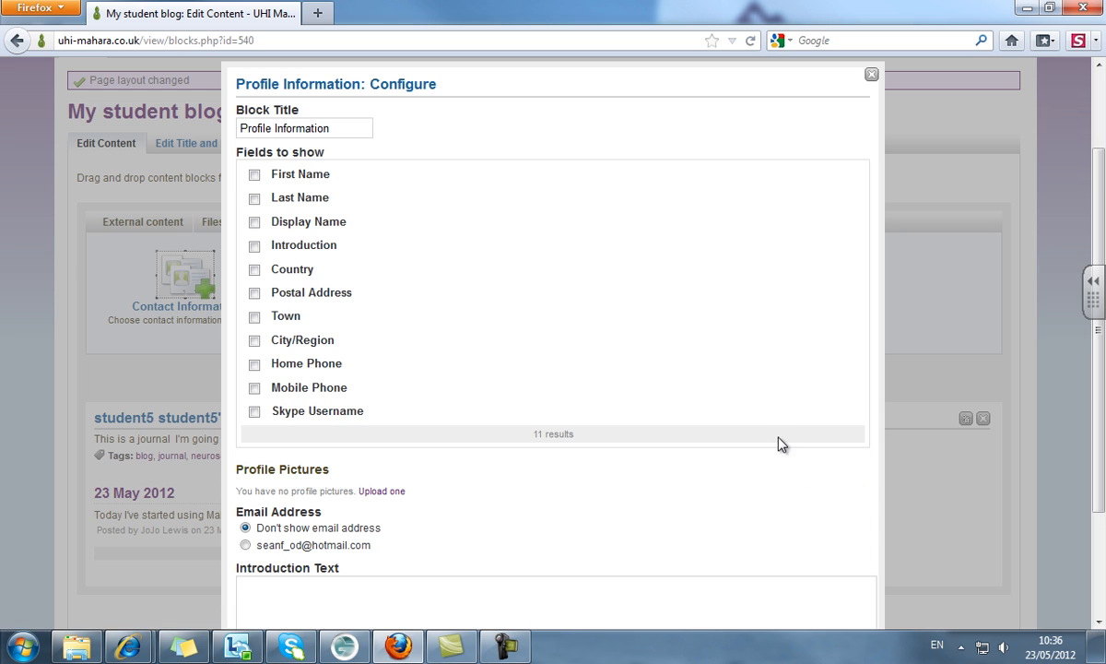
left_click(256, 223)
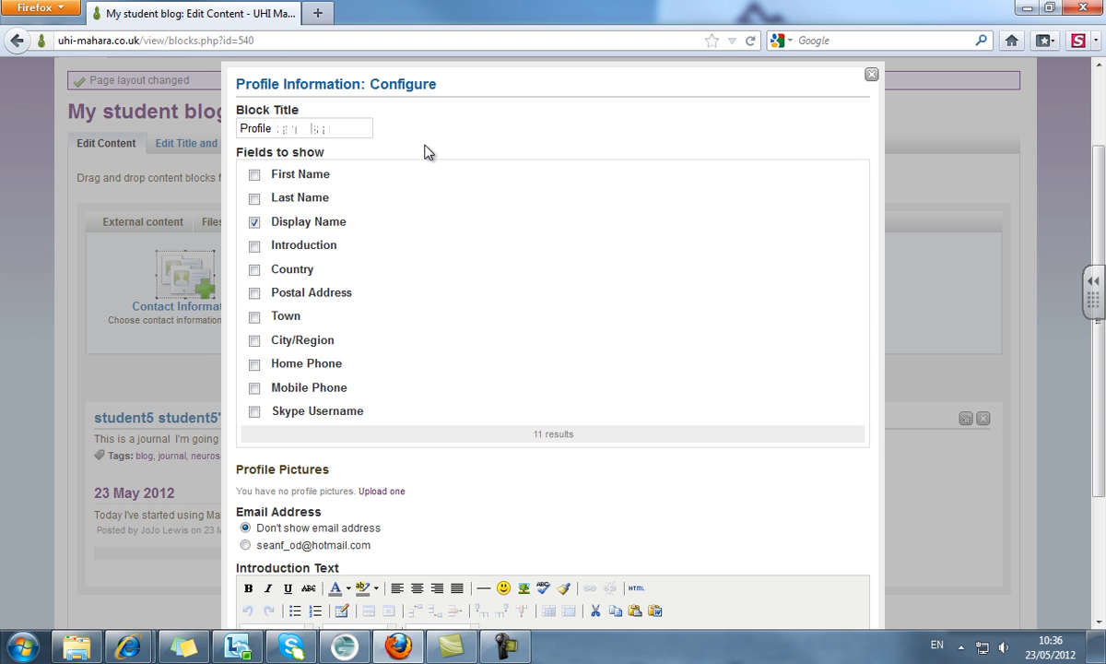
left_click(255, 246)
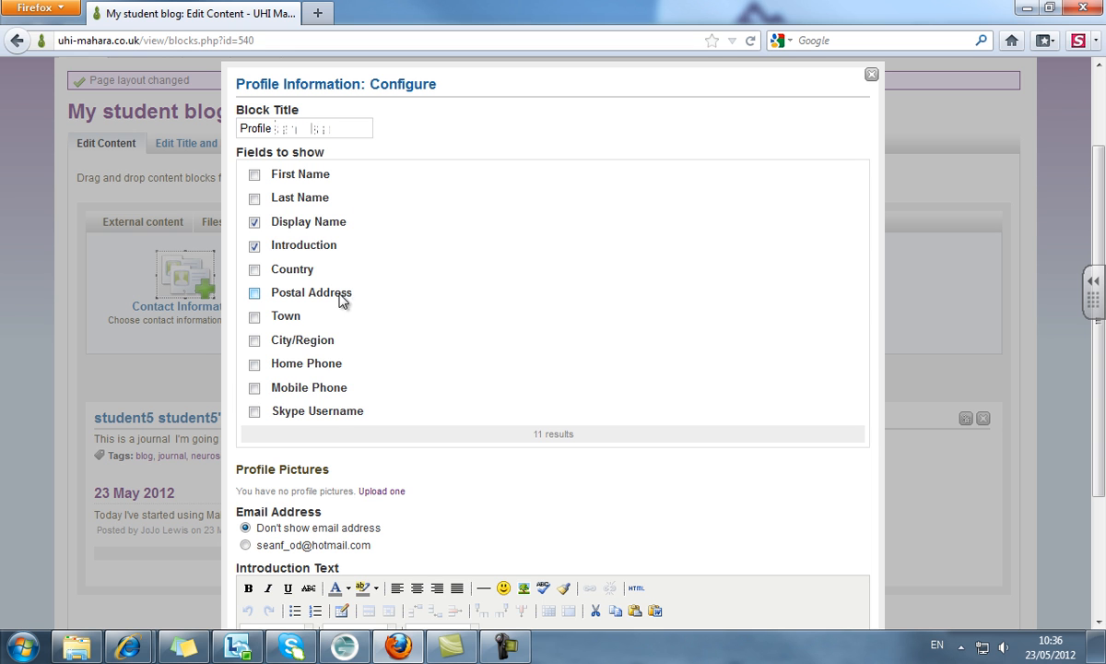
left_click(254, 317)
scroll(1095, 433, "down", 3)
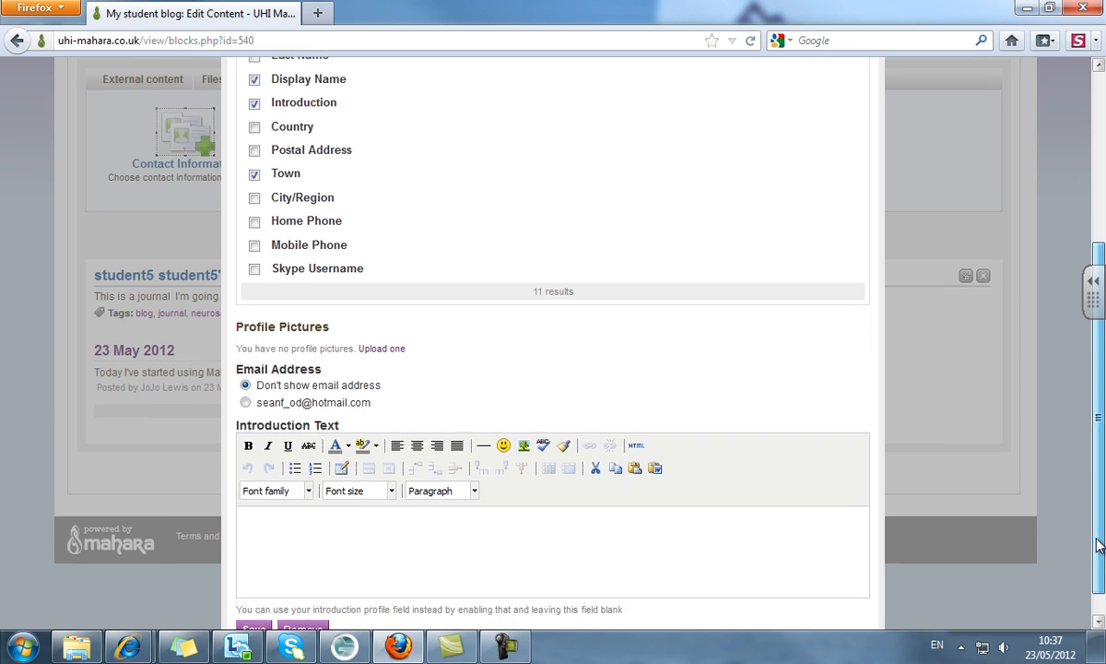
left_click(254, 600)
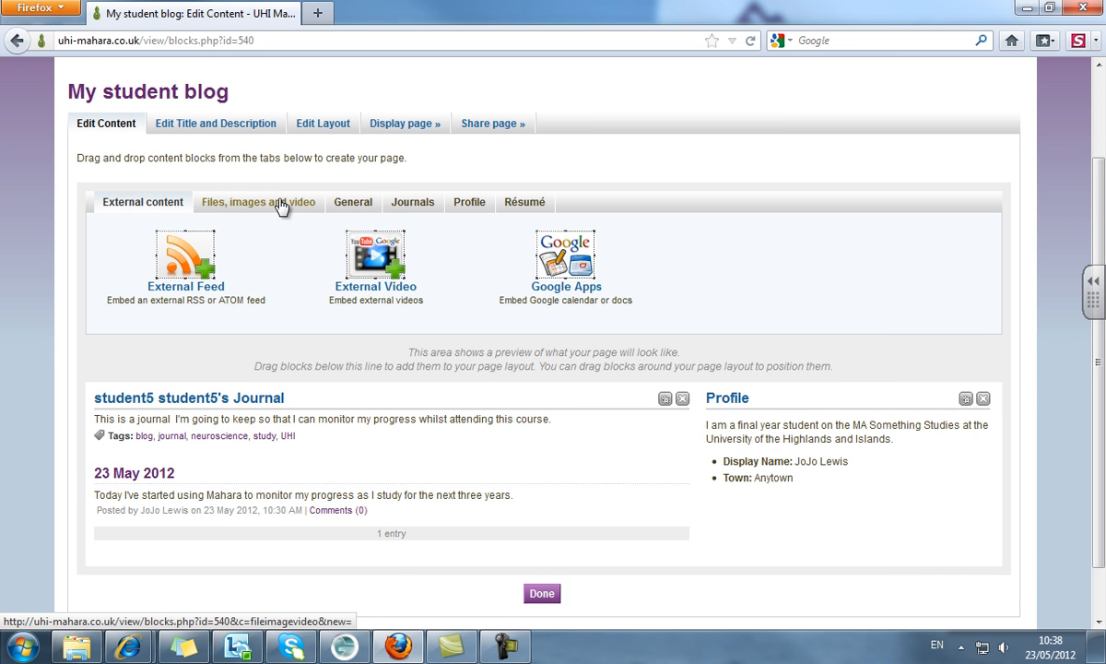
- Add an image block to the layout using businessWoman.png from the images folder
left_click(281, 204)
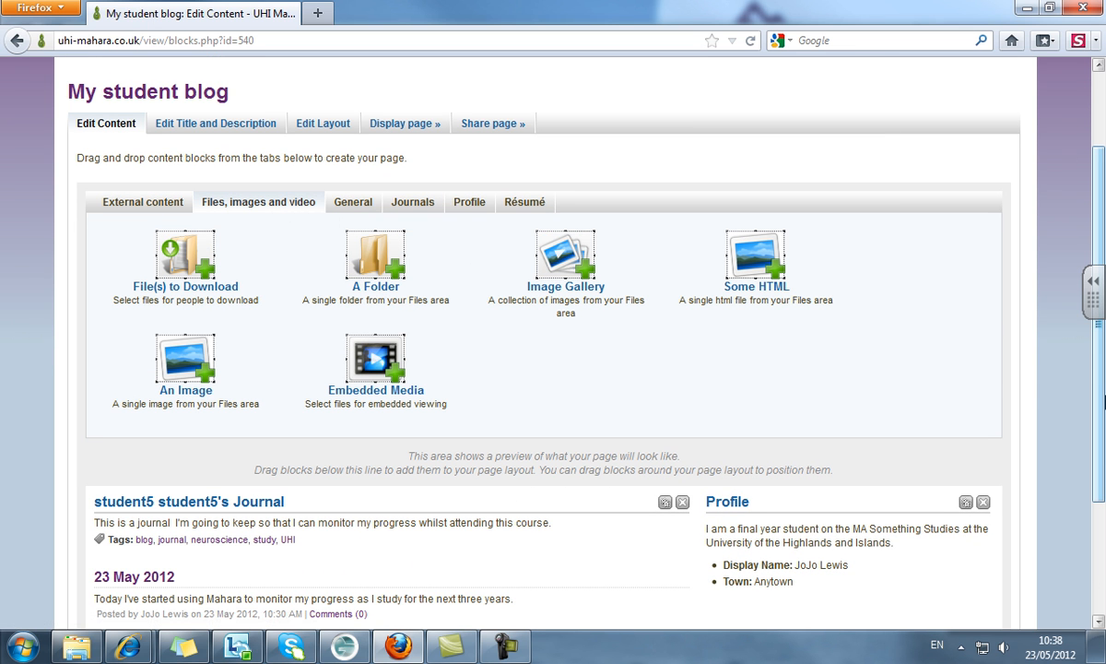
scroll(532, 418, "down", 2)
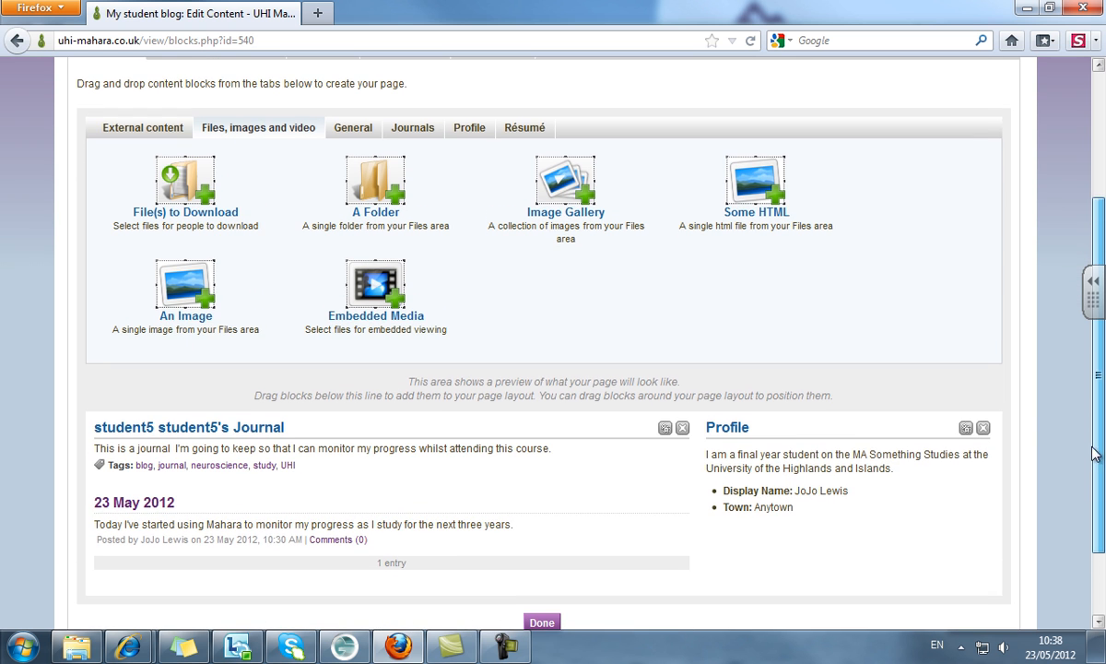
left_click_drag(198, 287, 765, 499)
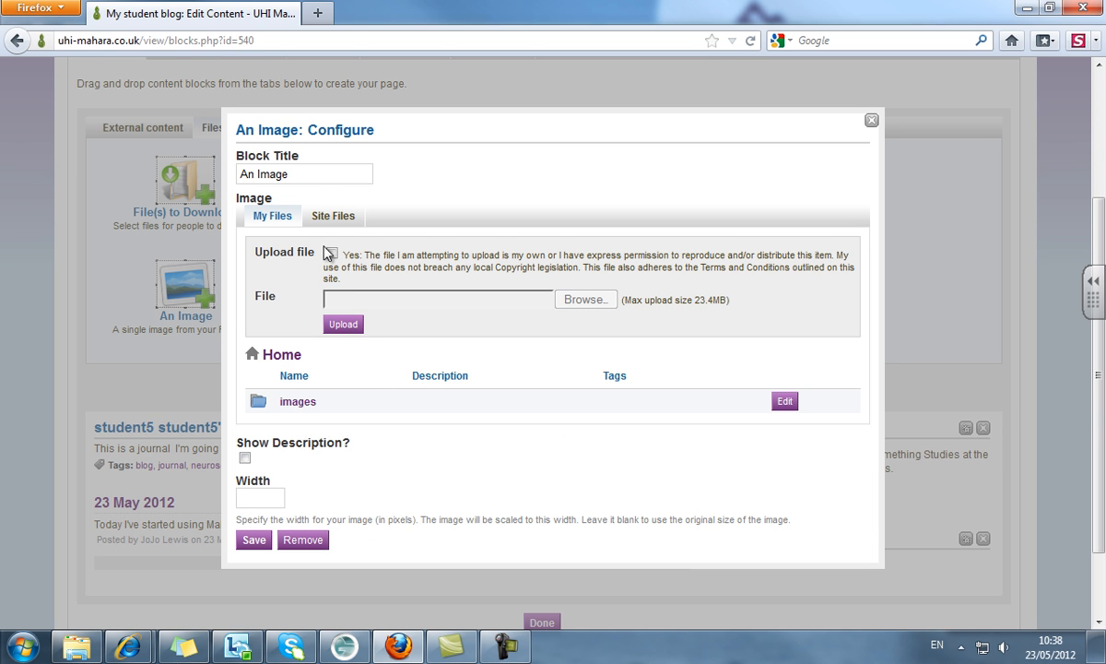
triple_click(290, 173)
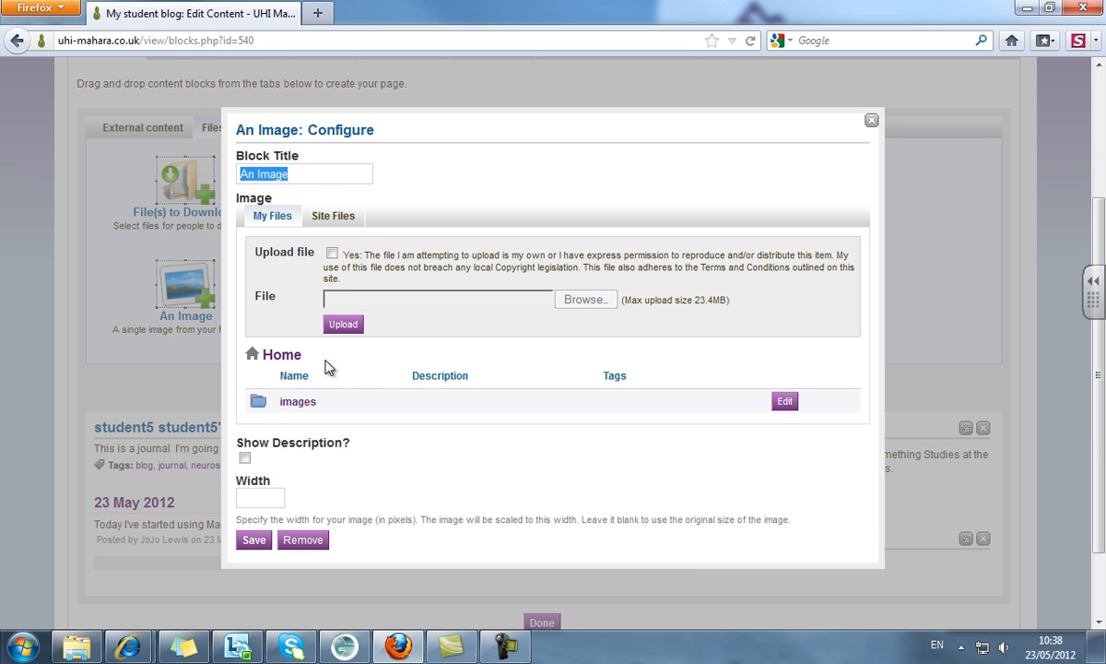
left_click(296, 405)
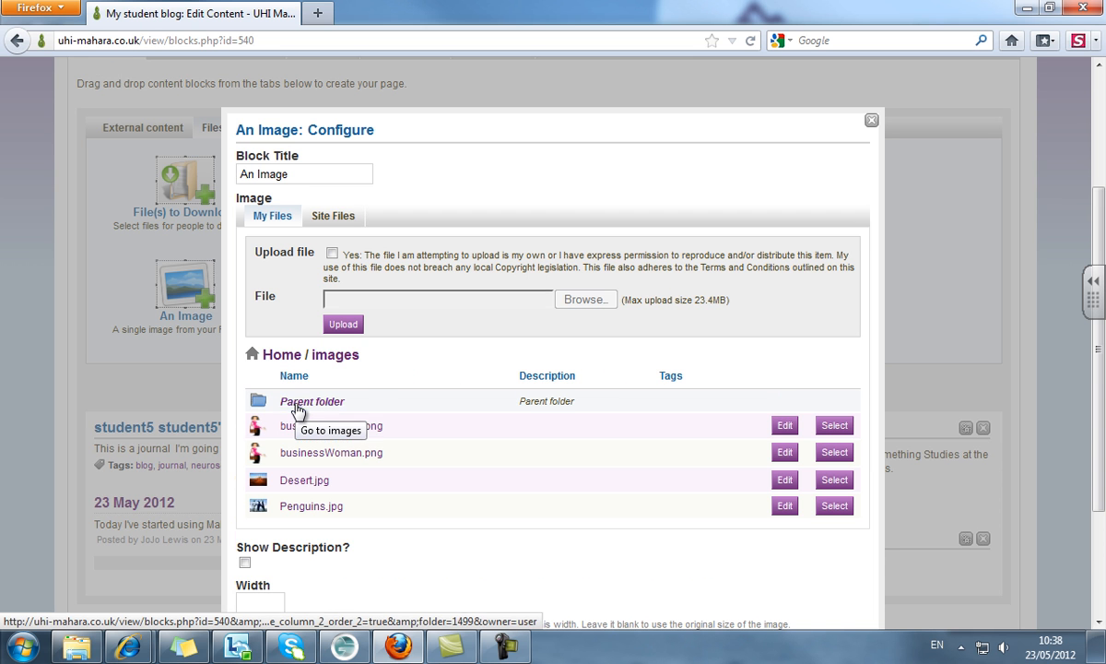
left_click(834, 425)
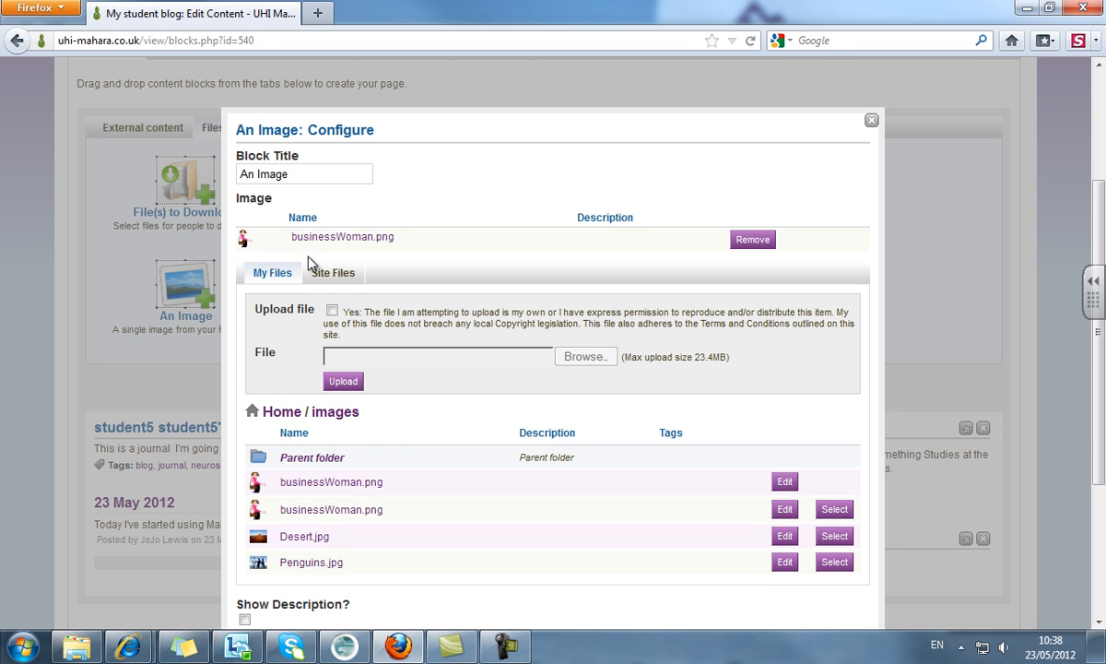
- Clear the image block's title and save the block
left_click_drag(296, 168, 227, 167)
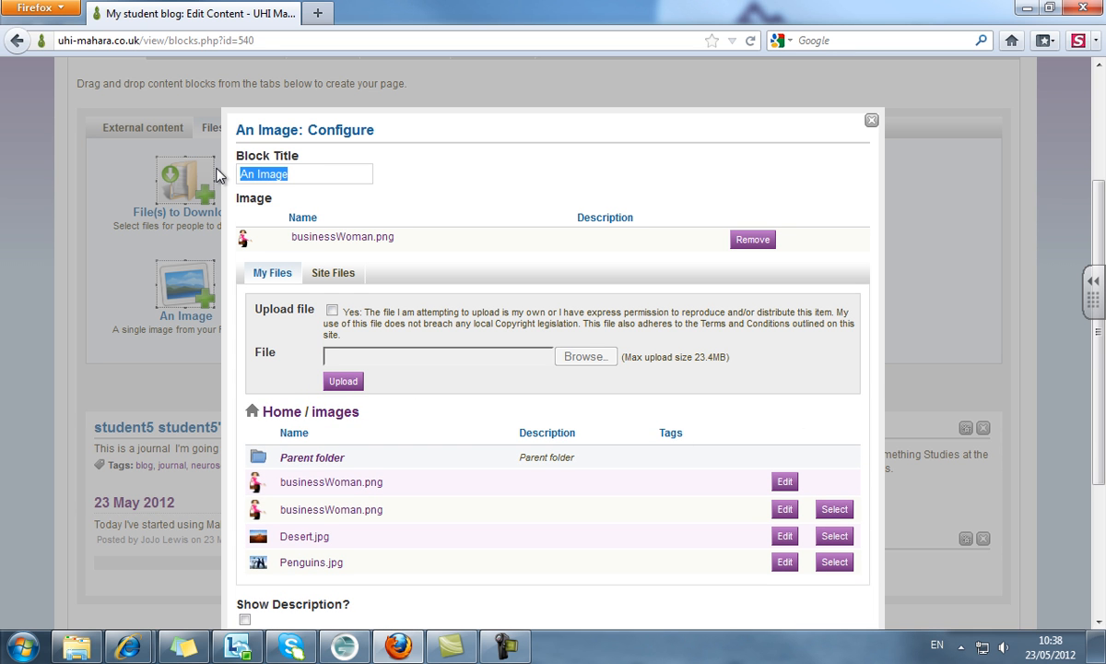
key("BackSpace")
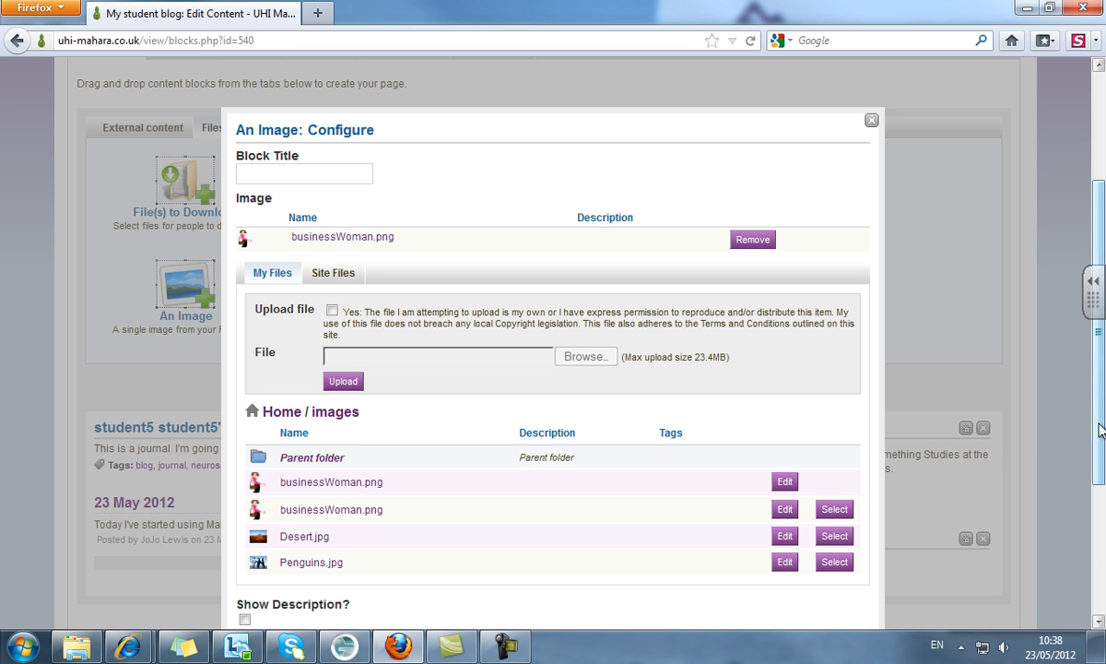
scroll(1101, 529, "down", 3)
scroll(1101, 530, "down", 2)
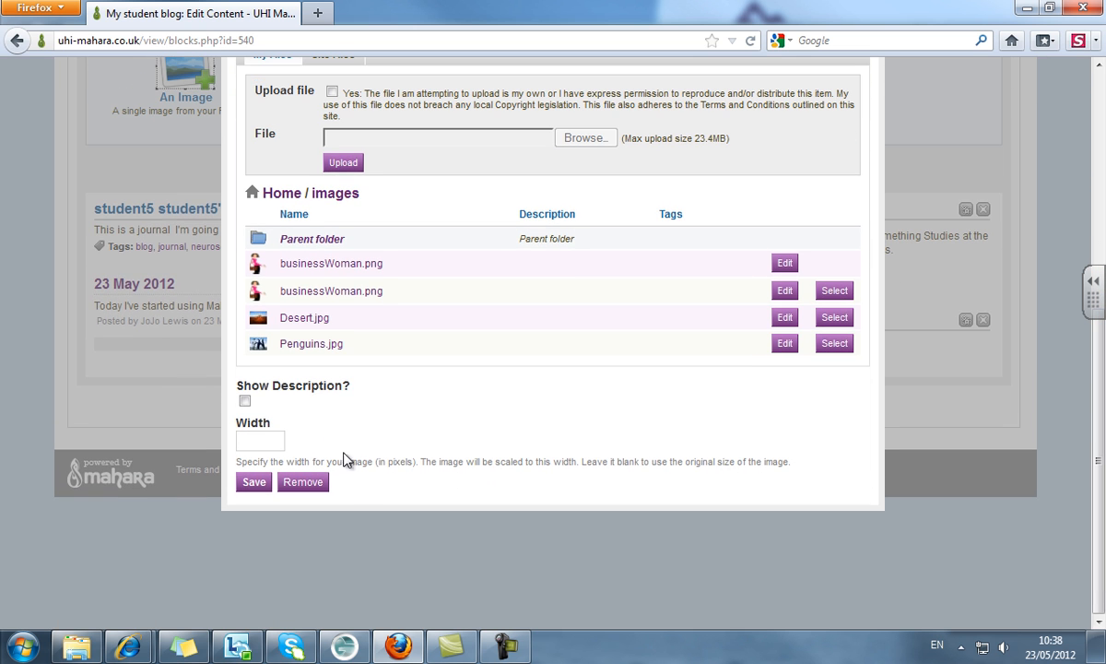
left_click(249, 482)
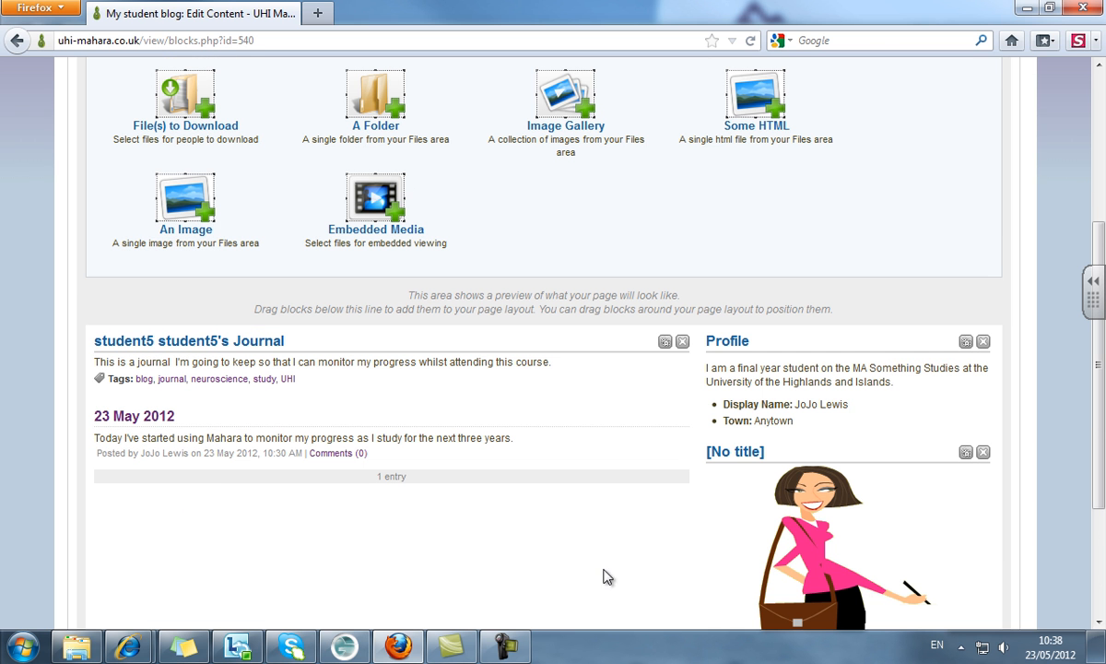
- Position the image block beneath the Profile block in the right column and finish editing
scroll(1101, 535, "down", 1)
left_click_drag(1101, 534, 1101, 560)
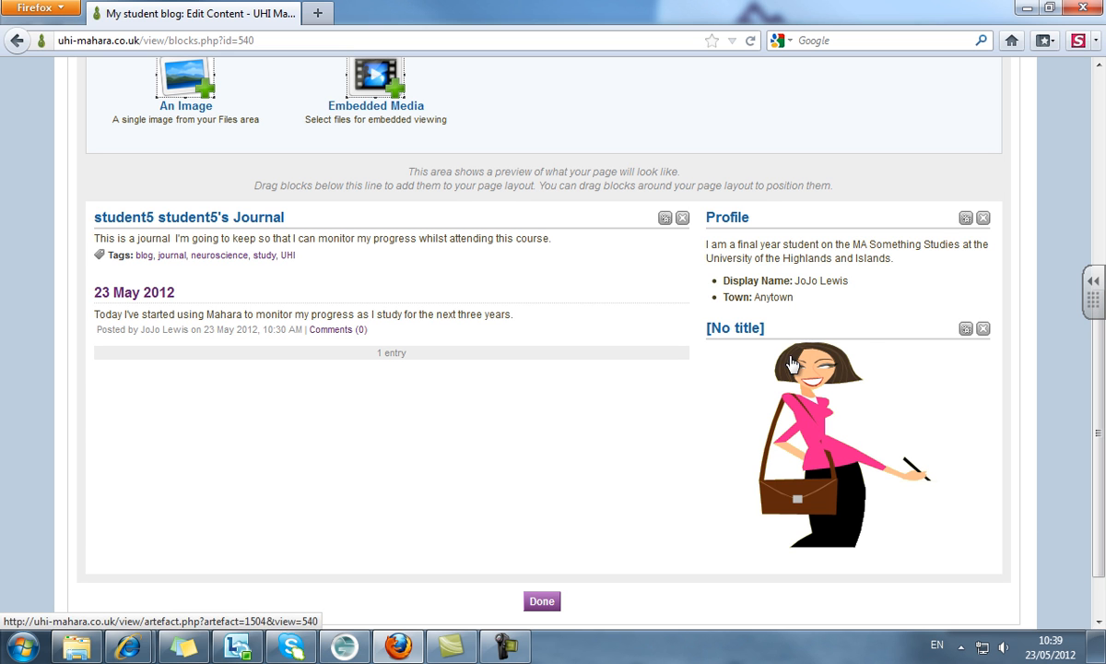
left_click_drag(752, 330, 410, 390)
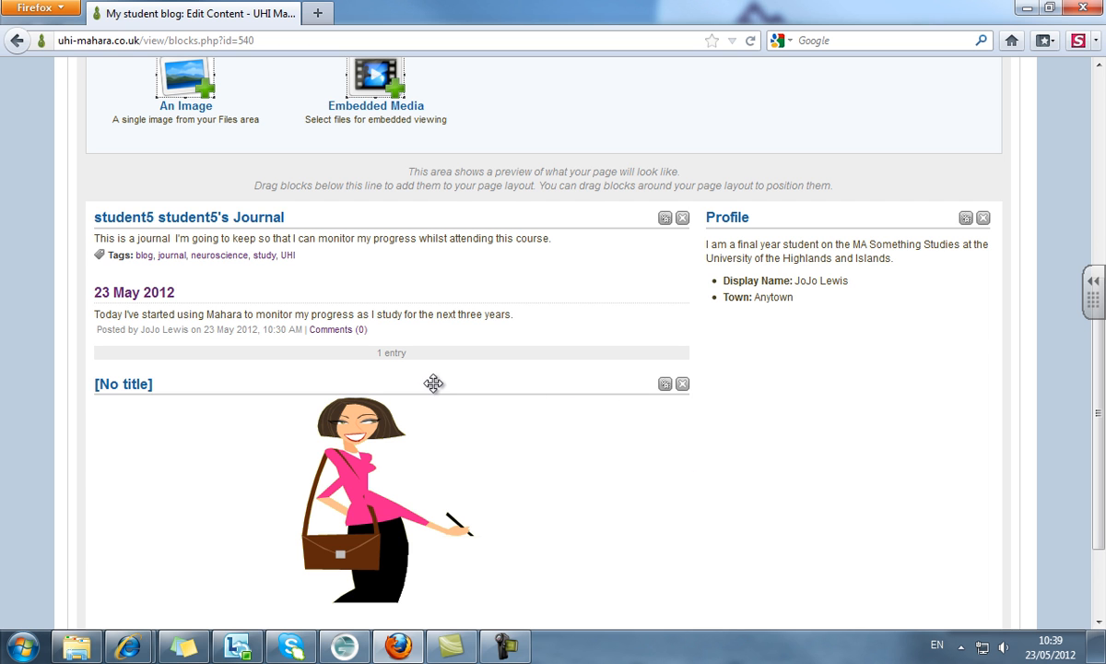
left_click_drag(385, 361, 873, 330)
left_click(542, 601)
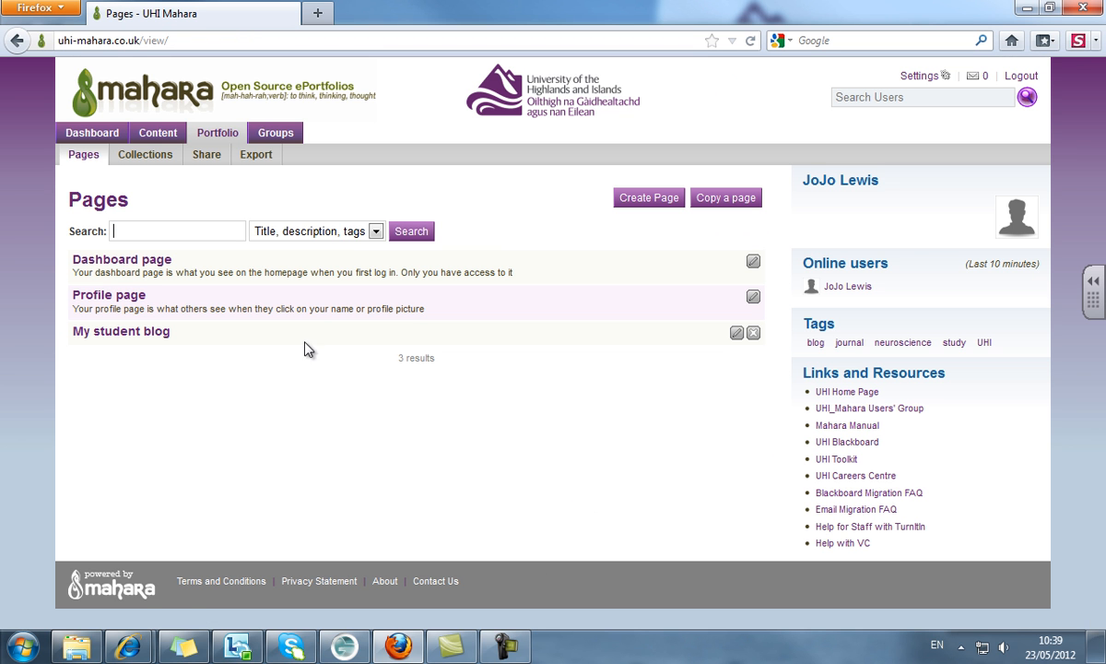
- Generate a new secret URL for My student blog from the Share overview
left_click(206, 157)
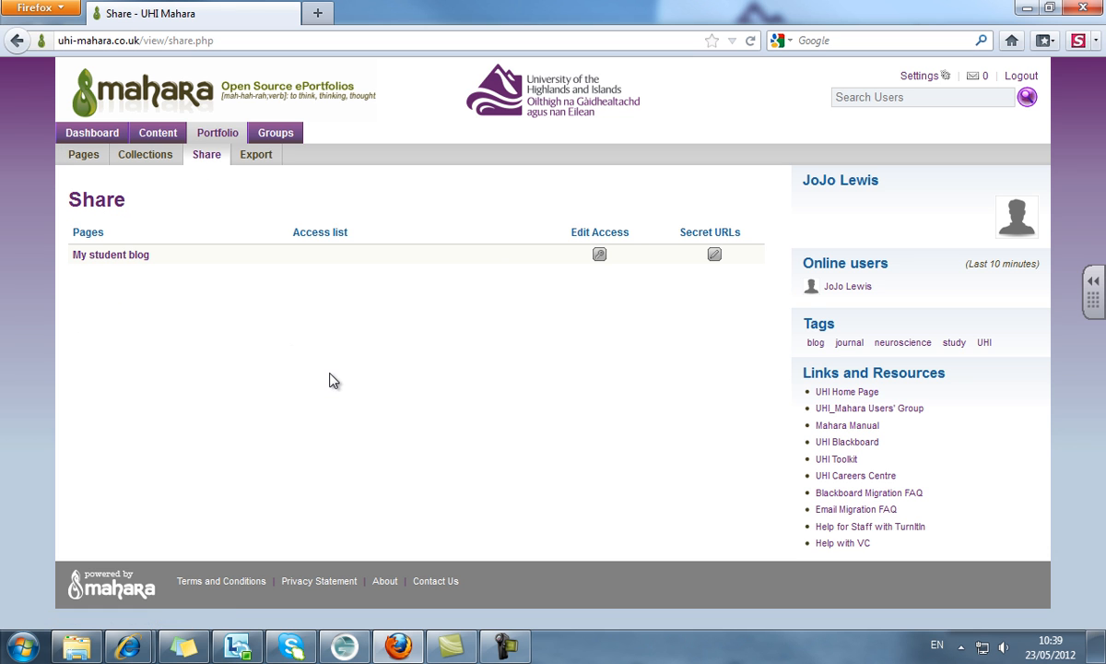
left_click(716, 258)
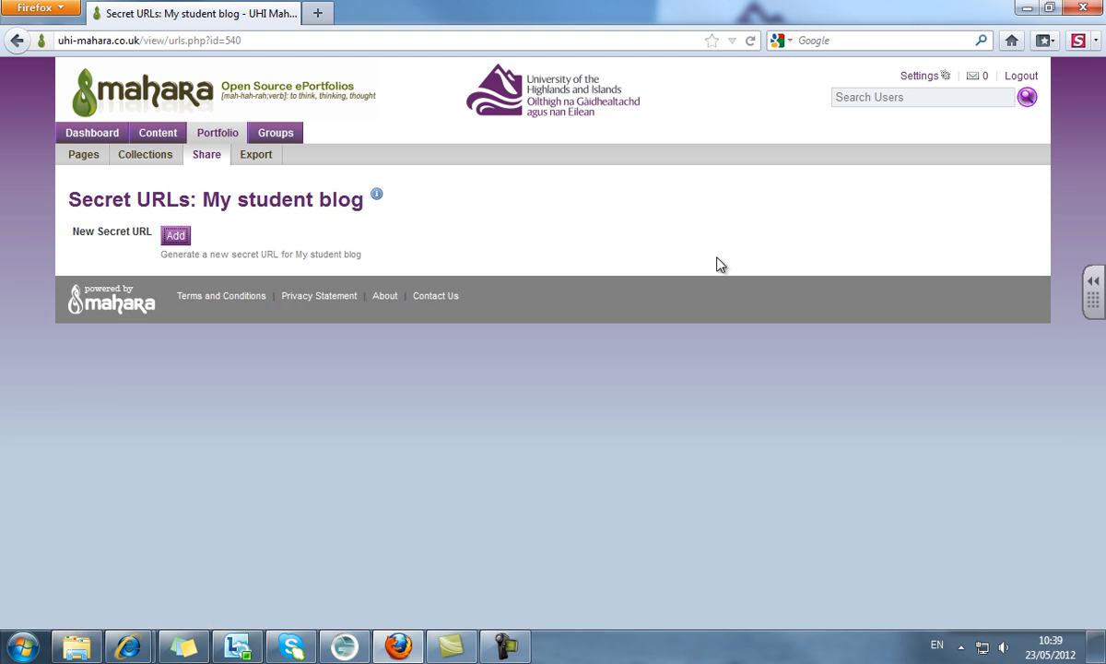
left_click(176, 237)
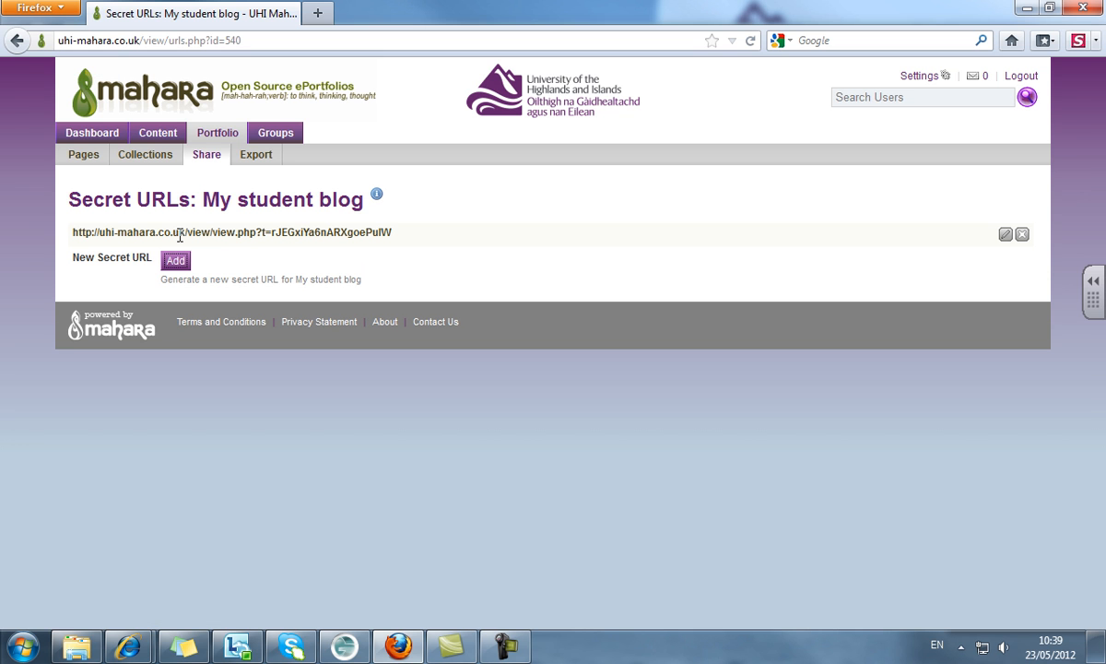